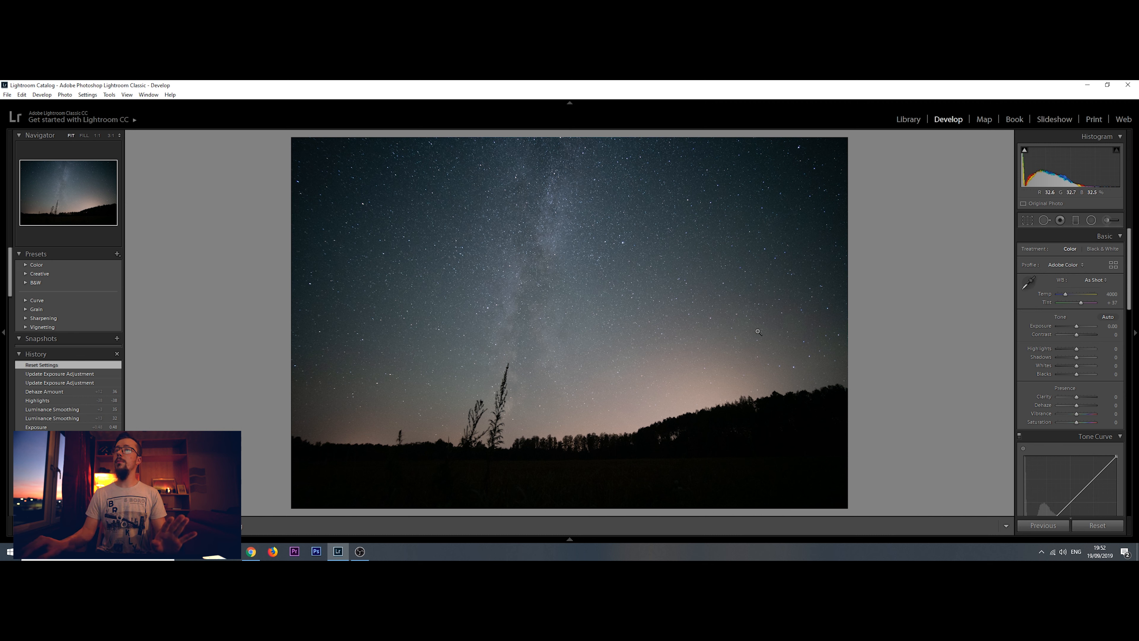
# Try raising the photo's Shadows to +69, inspect the dark foreground for noise at 1:1, and reset Shadows to 0
pyautogui.moveTo(1078, 356); pyautogui.dragTo(1090, 355)
pyautogui.click(745, 438)
pyautogui.moveTo(745, 438); pyautogui.dragTo(729, 289)
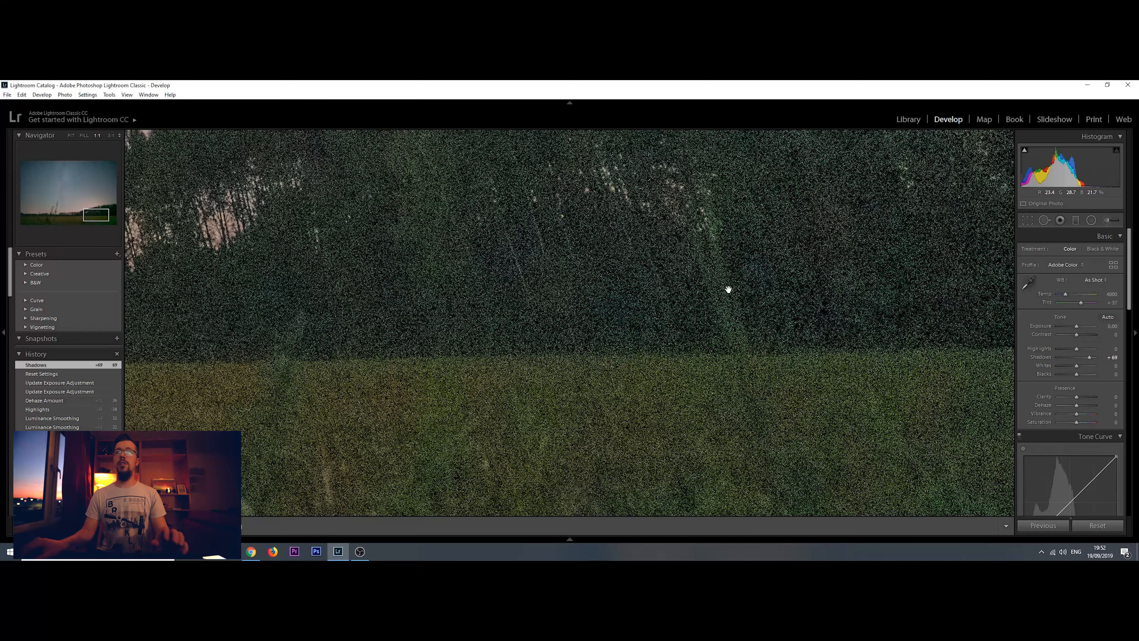
pyautogui.click(762, 307)
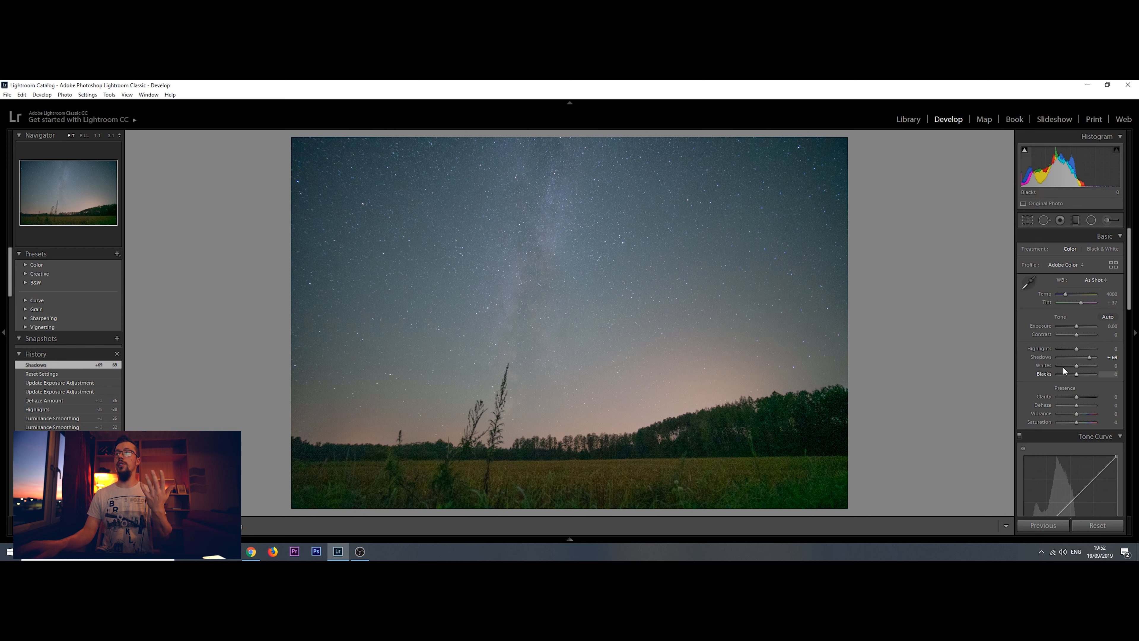
pyautogui.doubleClick(1046, 357)
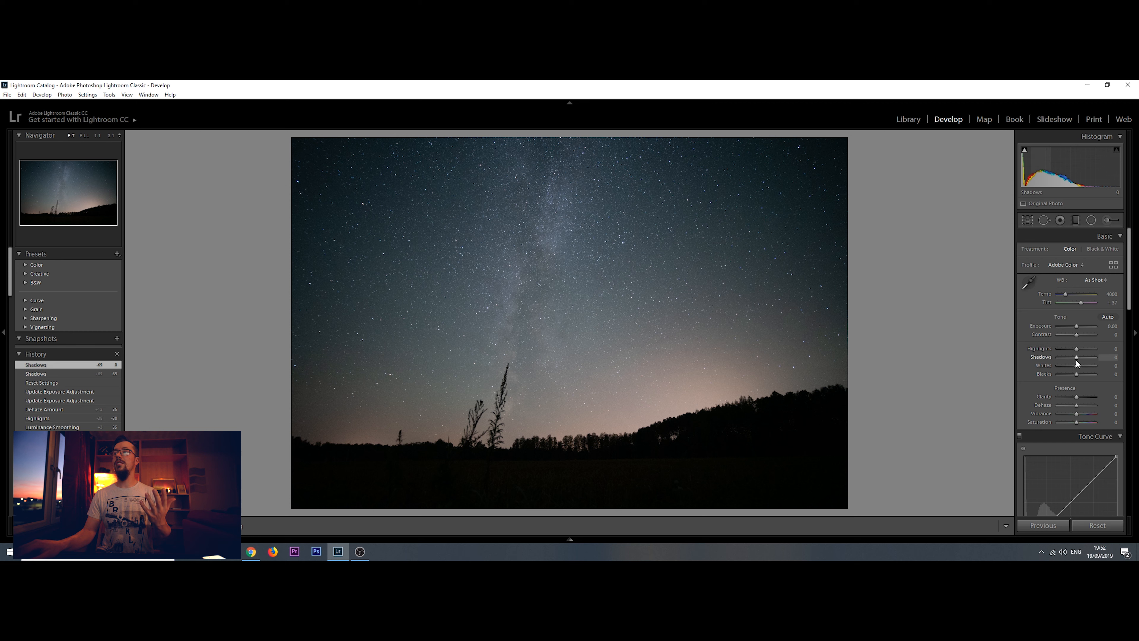
# Raise the photo's Shadows to +79 and set Luminance noise reduction to 24, checking the effect on the foreground
pyautogui.moveTo(1076, 358); pyautogui.dragTo(1091, 358)
pyautogui.moveTo(1131, 307); pyautogui.dragTo(1132, 473)
pyautogui.scroll(3, 1067, 403)
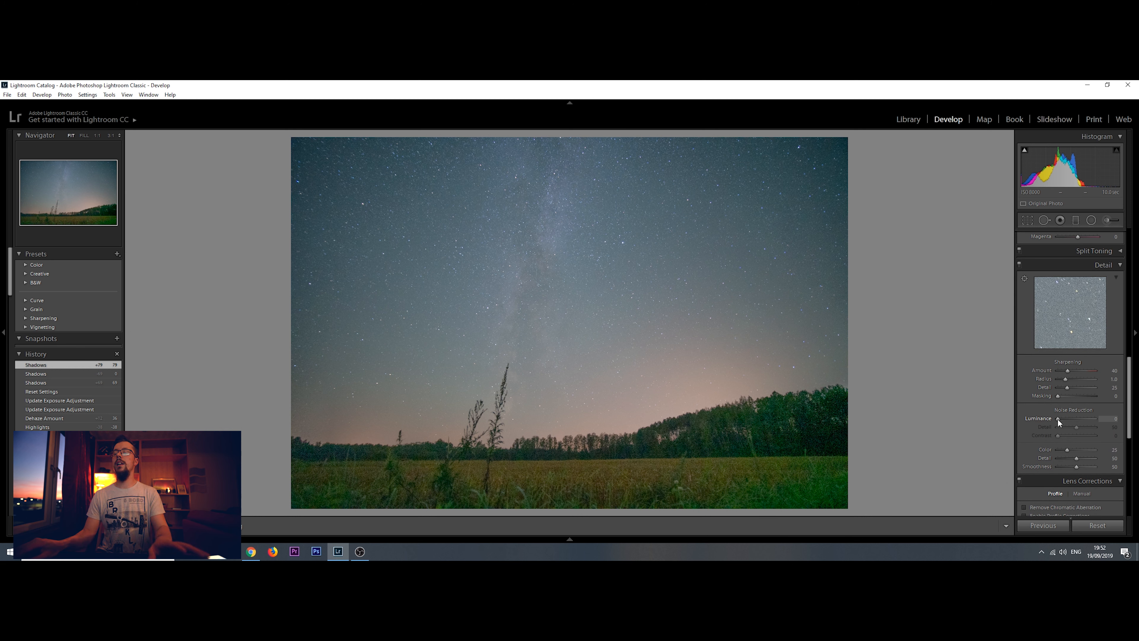
pyautogui.moveTo(1059, 420); pyautogui.dragTo(1064, 419)
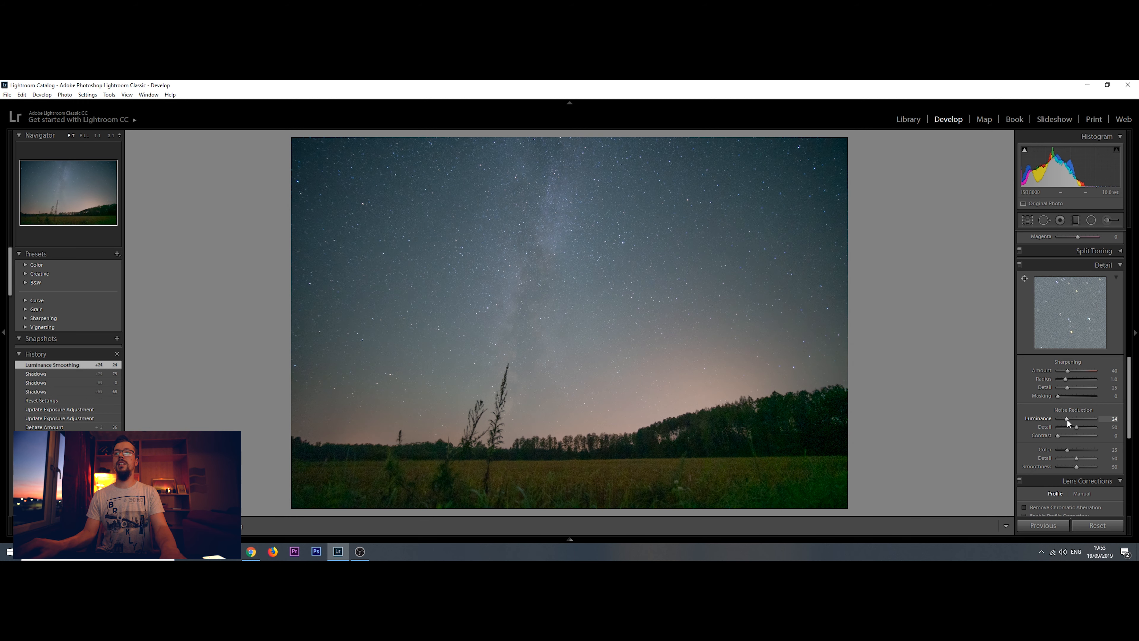
pyautogui.click(740, 459)
pyautogui.click(740, 458)
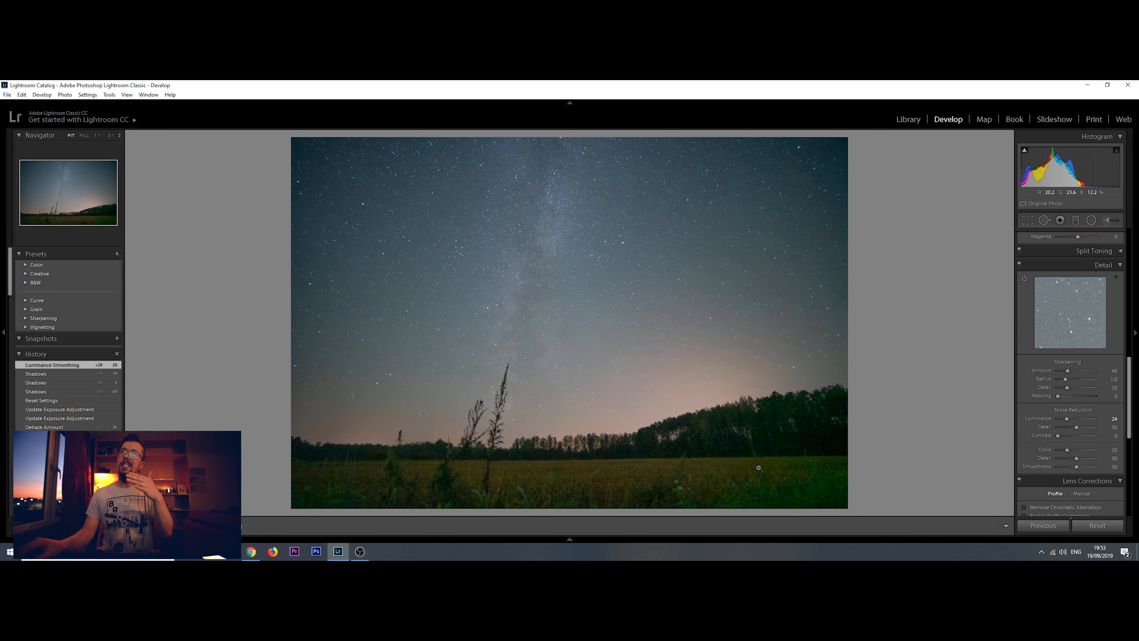
# Add a graduated filter spanning the photo from top to bottom, reset its Exposure to 0 and increase its Clarity and Dehaze
pyautogui.moveTo(1131, 393); pyautogui.dragTo(1131, 340)
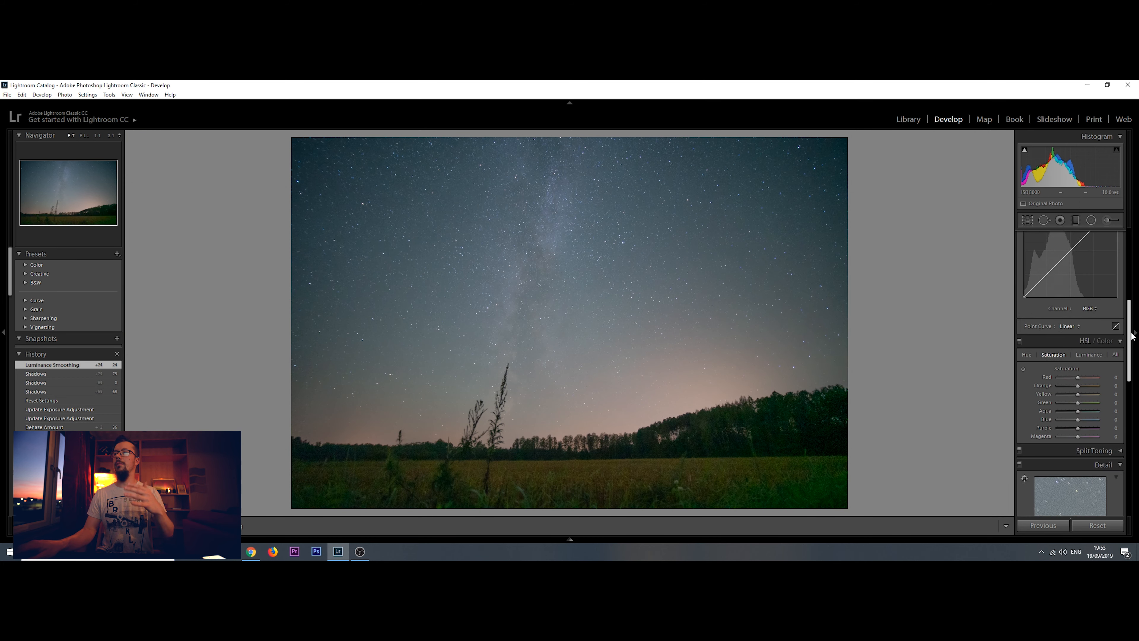
pyautogui.click(1091, 220)
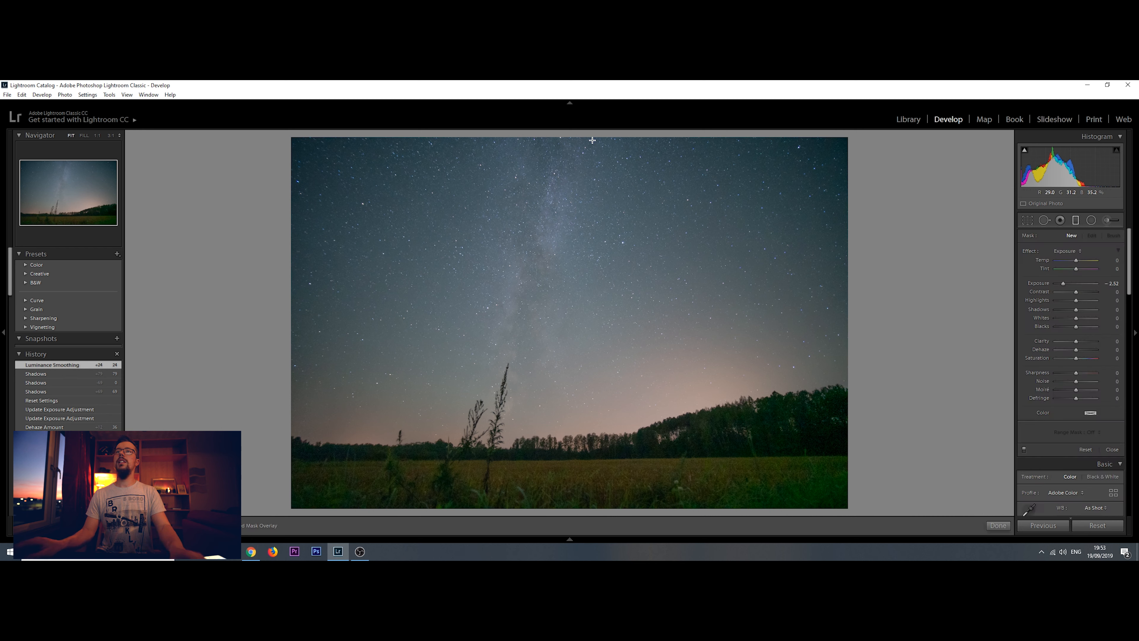
pyautogui.moveTo(593, 131); pyautogui.dragTo(571, 516)
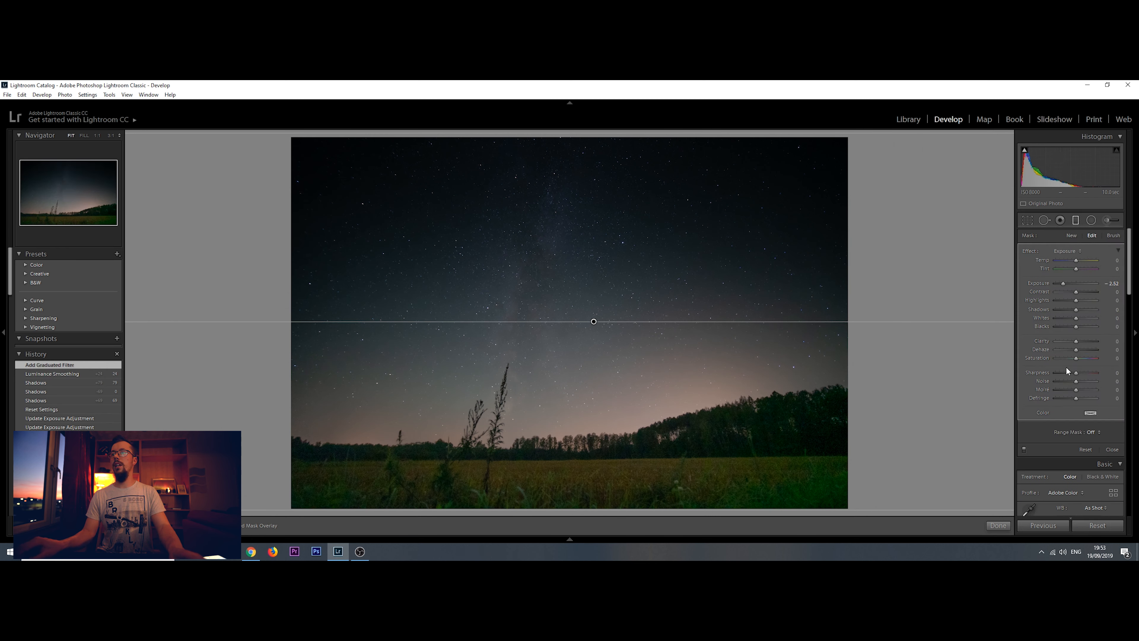
pyautogui.doubleClick(1041, 282)
pyautogui.moveTo(1076, 342); pyautogui.dragTo(1082, 349)
pyautogui.click(1000, 526)
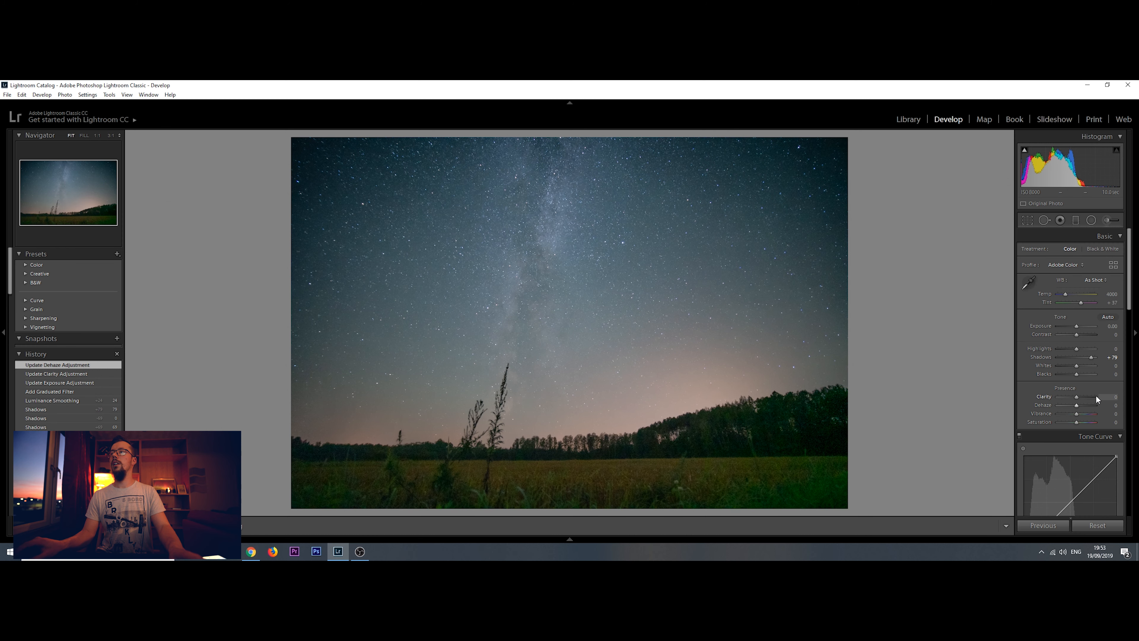
# Set the whole photo's Clarity to +52 and Dehaze to +21
pyautogui.moveTo(1076, 396); pyautogui.dragTo(1086, 399)
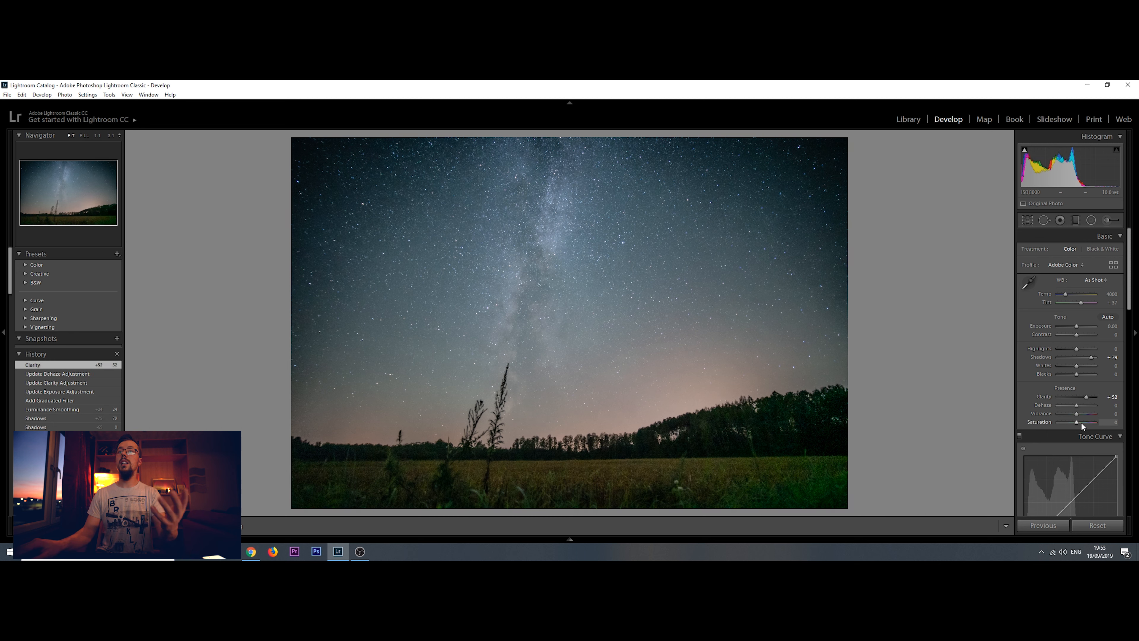
pyautogui.moveTo(1076, 406); pyautogui.dragTo(1080, 405)
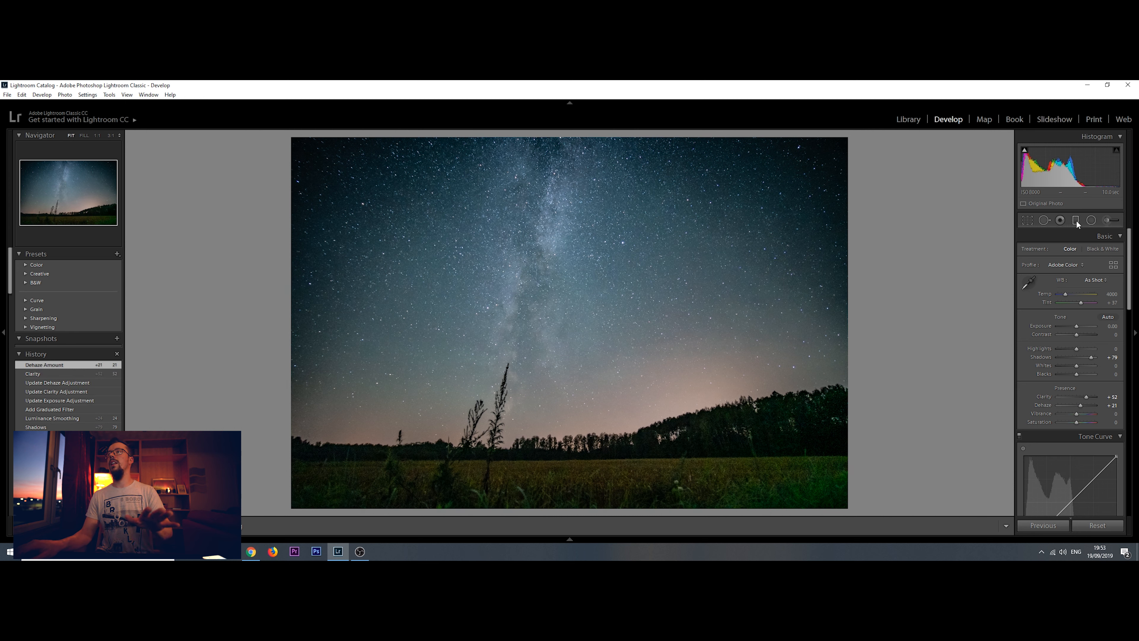
# Try a slight post-crop vignette on the photo and reset its Amount to 0
pyautogui.moveTo(1129, 274); pyautogui.dragTo(1129, 481)
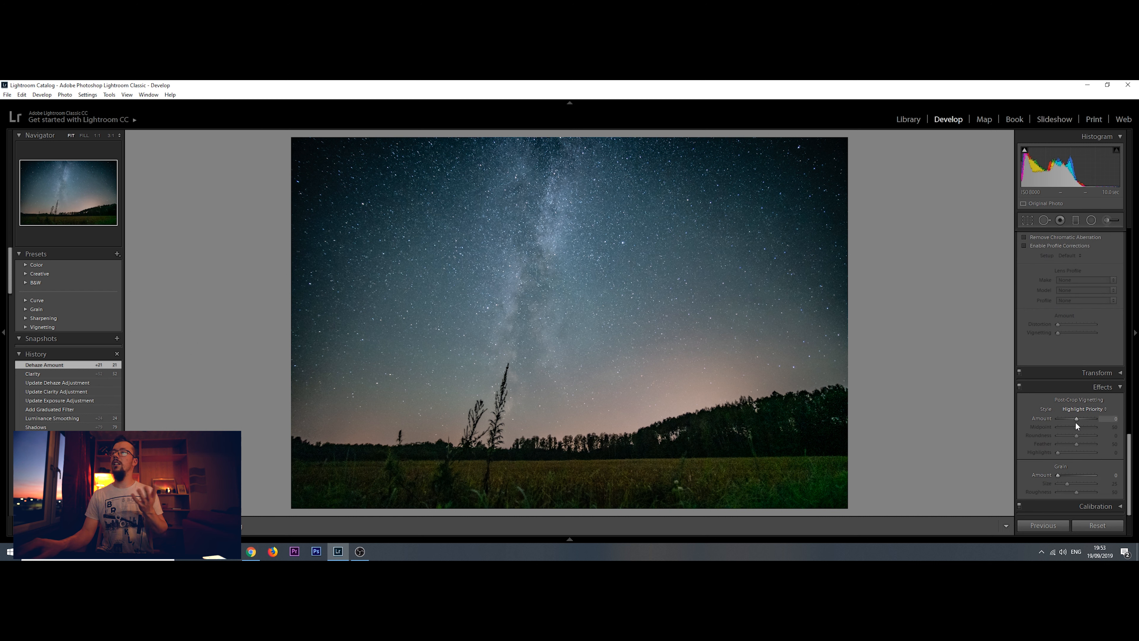
pyautogui.moveTo(1076, 419); pyautogui.dragTo(1076, 422)
pyautogui.doubleClick(1046, 421)
pyautogui.moveTo(1136, 462); pyautogui.dragTo(1108, 238)
# Add a diagonal graduated filter over the sky's upper-right corner and set its Exposure to 1.30
pyautogui.click(1078, 220)
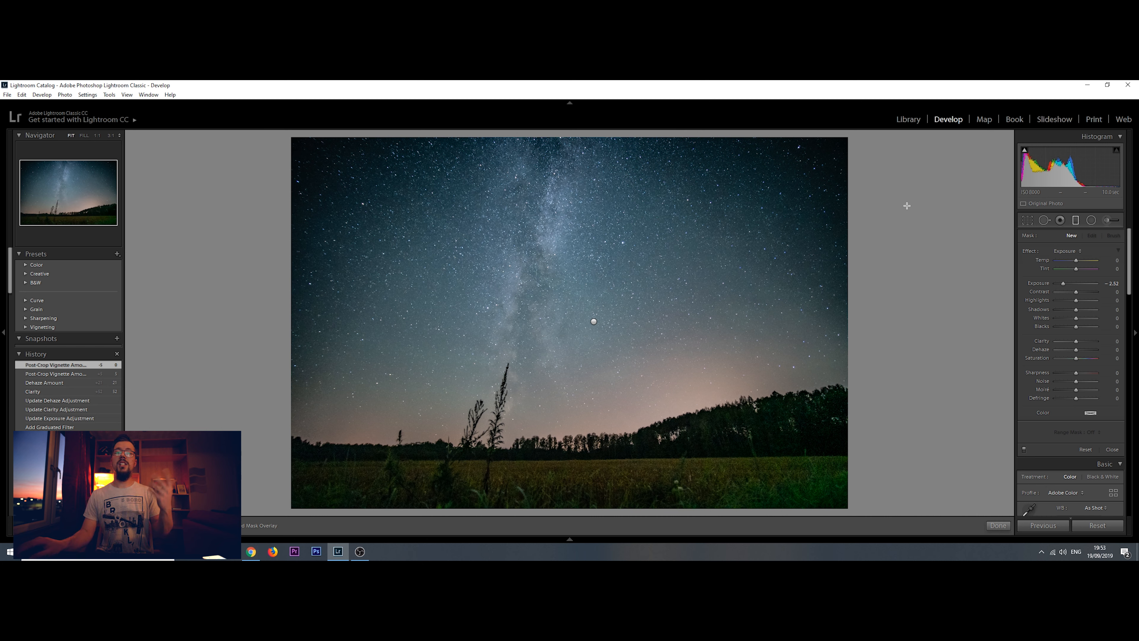
pyautogui.moveTo(854, 146); pyautogui.dragTo(740, 260)
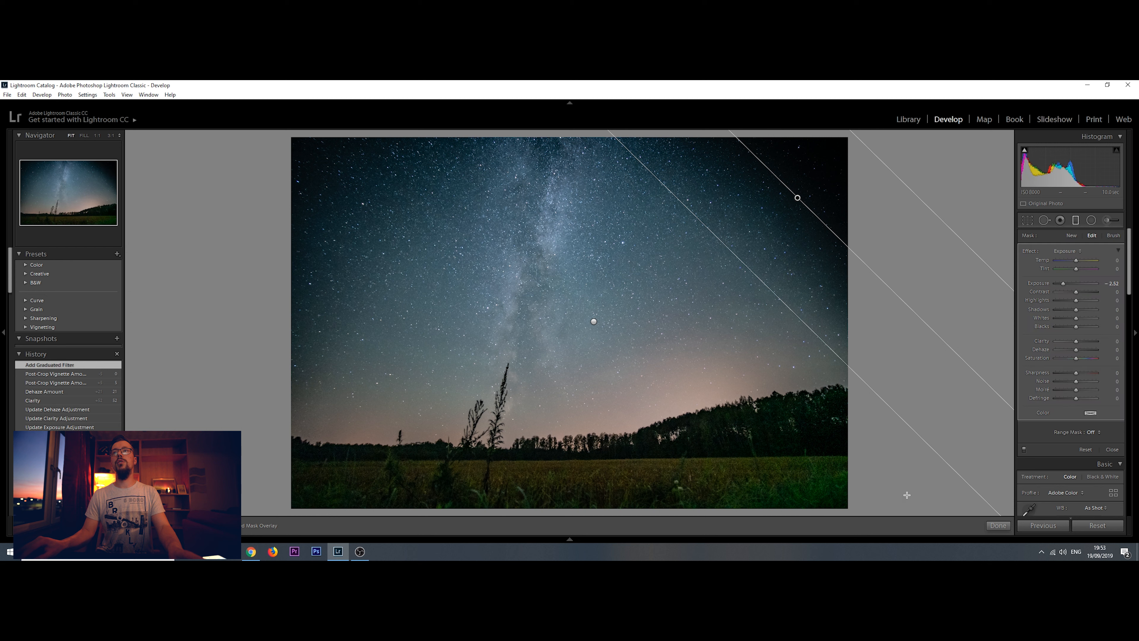
pyautogui.doubleClick(1003, 527)
pyautogui.click(980, 407)
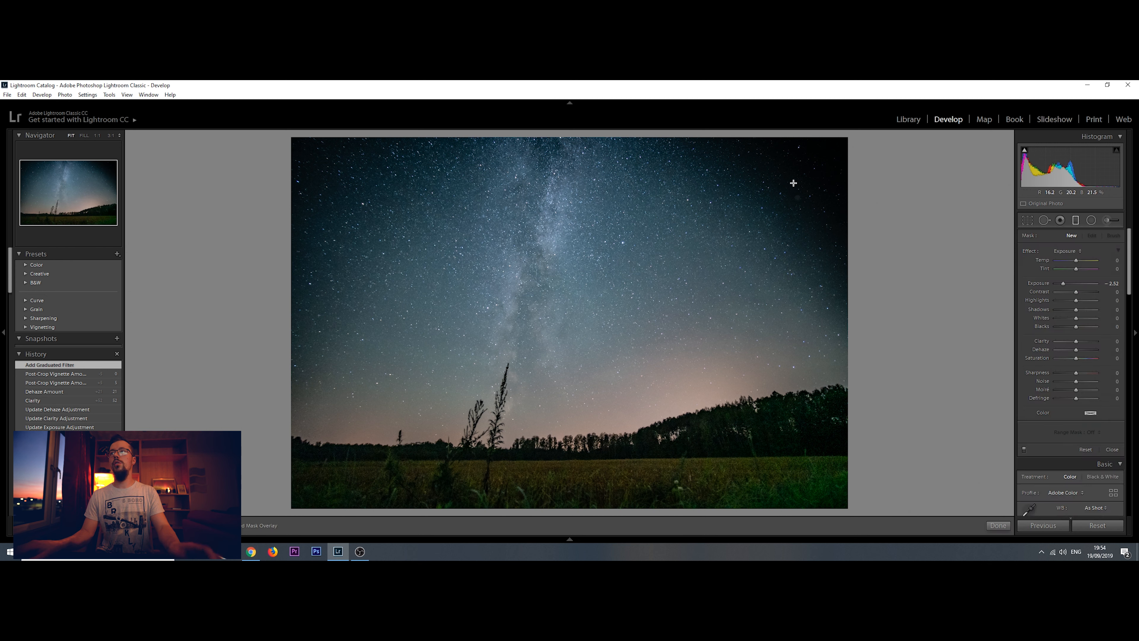
pyautogui.click(1075, 220)
pyautogui.click(797, 199)
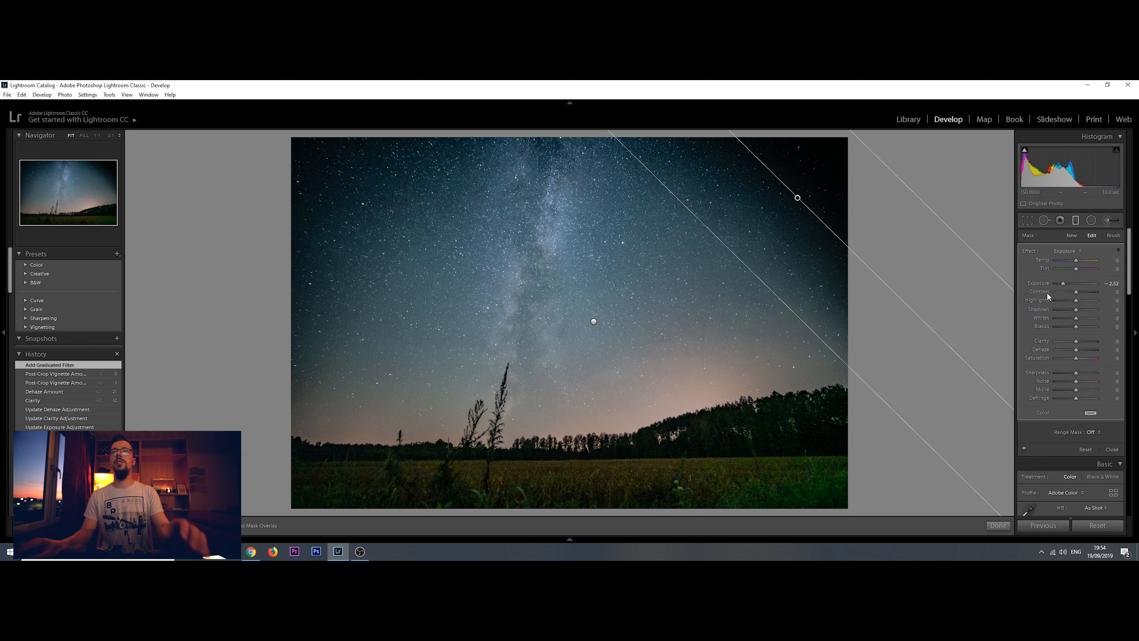
pyautogui.moveTo(1063, 283); pyautogui.dragTo(1075, 288)
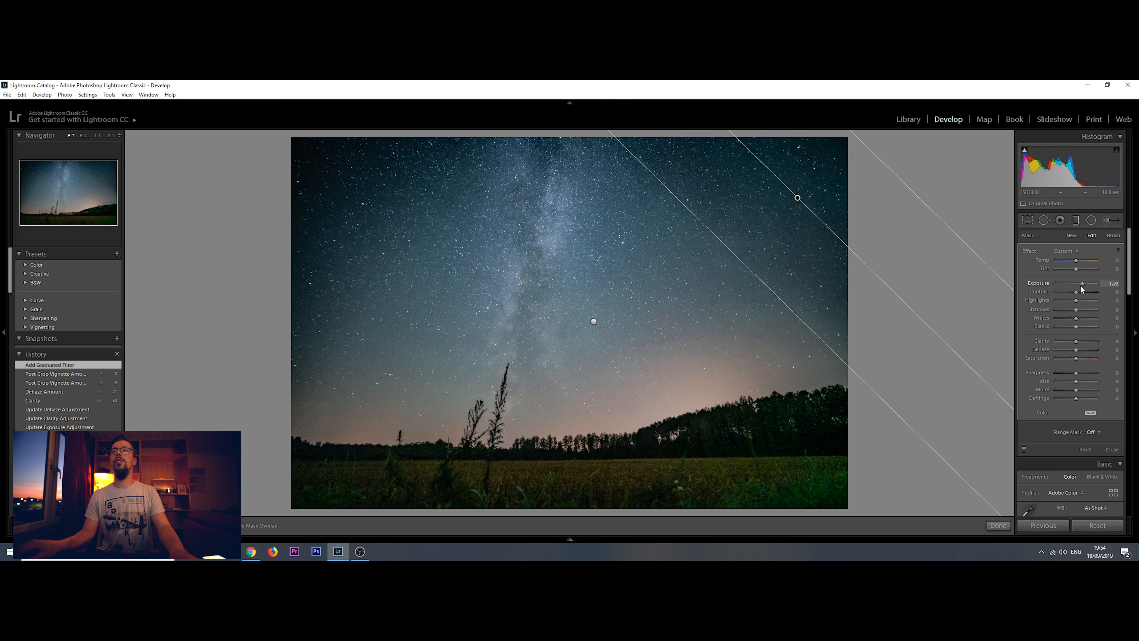
pyautogui.moveTo(1081, 287); pyautogui.dragTo(1081, 288)
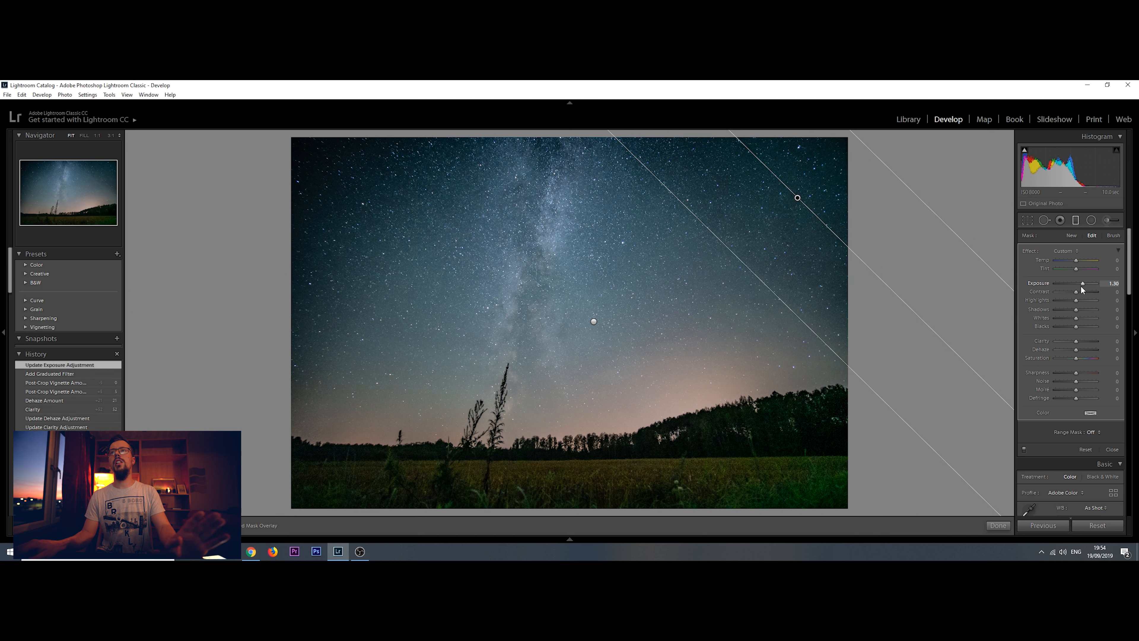
pyautogui.click(1006, 525)
# Add a diagonal graduated filter over the sky's upper-left corner and raise its Exposure to brighten that corner
pyautogui.click(1076, 220)
pyautogui.moveTo(285, 134); pyautogui.dragTo(454, 275)
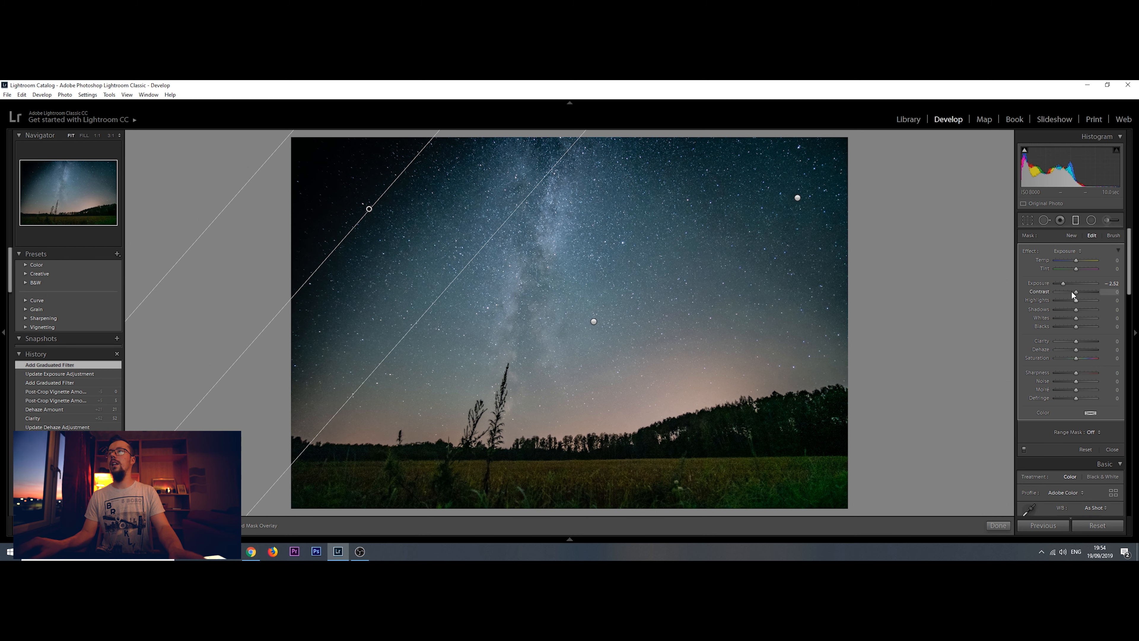
pyautogui.moveTo(1064, 284); pyautogui.dragTo(1078, 288)
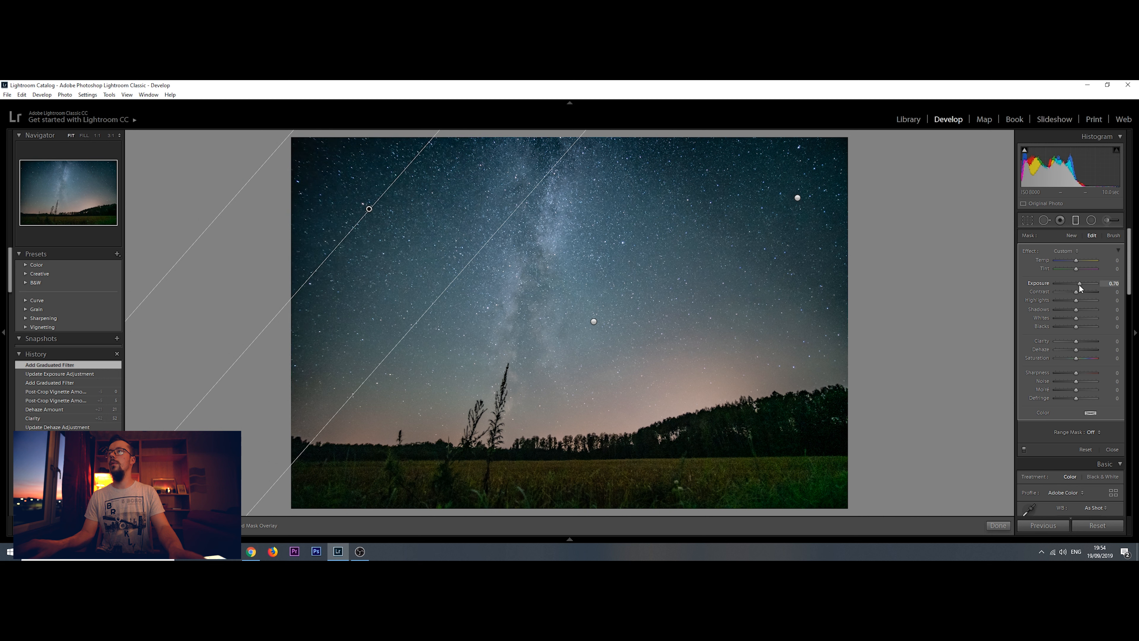
pyautogui.moveTo(1083, 287); pyautogui.dragTo(1082, 287)
pyautogui.click(998, 528)
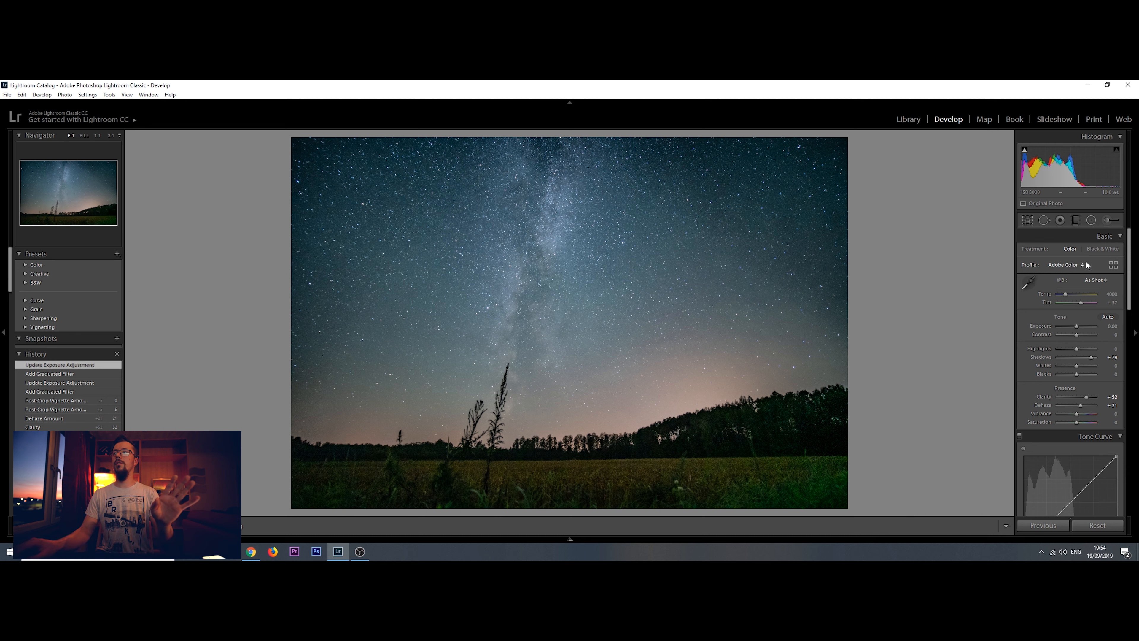
# Paint an adjustment brush mask of size 16 along the Milky Way and reset its Exposure to 0
pyautogui.click(1106, 219)
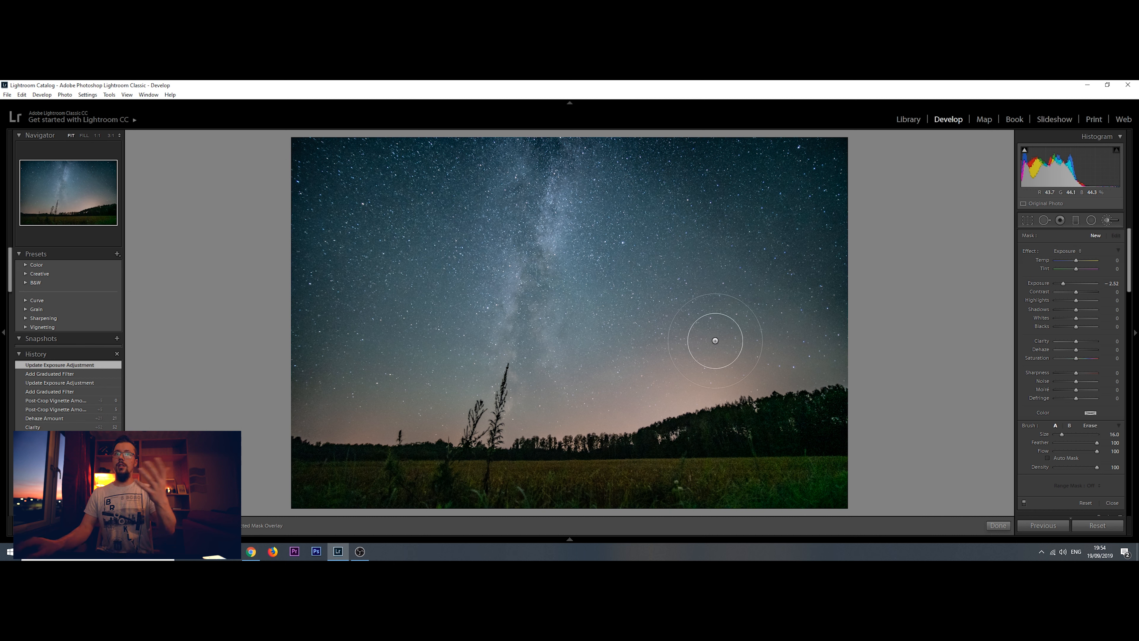
pyautogui.moveTo(536, 211)
pyautogui.mouseDown()
pyautogui.moveTo(534, 276)
pyautogui.moveTo(559, 151)
pyautogui.moveTo(493, 411)
pyautogui.moveTo(526, 412)
pyautogui.moveTo(545, 323)
pyautogui.moveTo(537, 400)
pyautogui.moveTo(490, 404)
pyautogui.moveTo(485, 379)
pyautogui.moveTo(515, 314)
pyautogui.moveTo(551, 318)
pyautogui.moveTo(563, 287)
pyautogui.mouseUp()
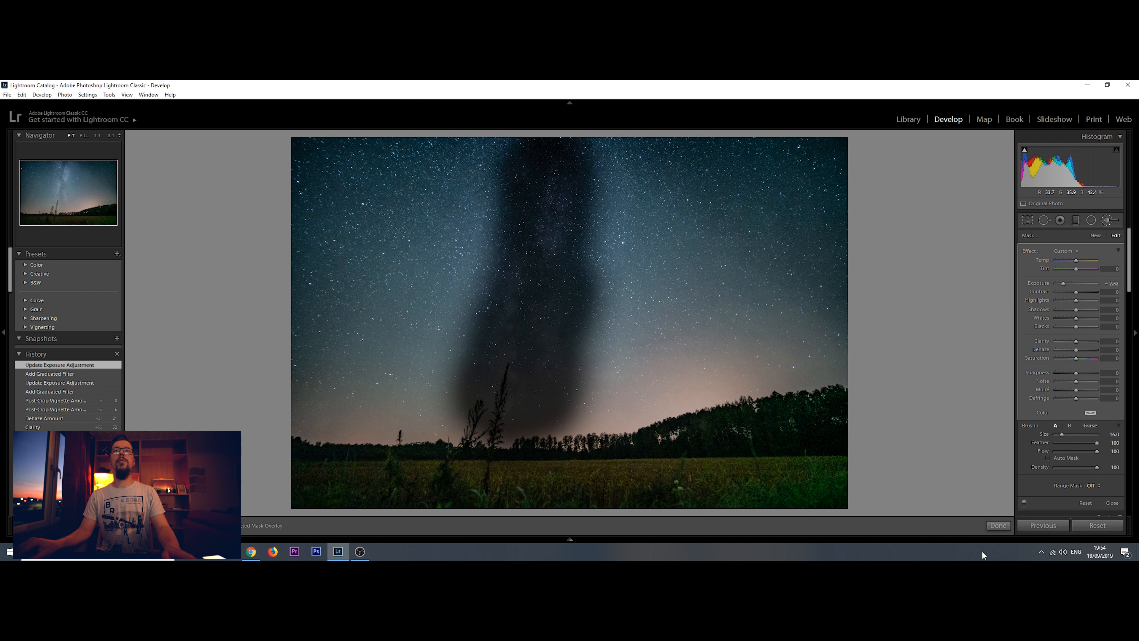
pyautogui.doubleClick(1037, 283)
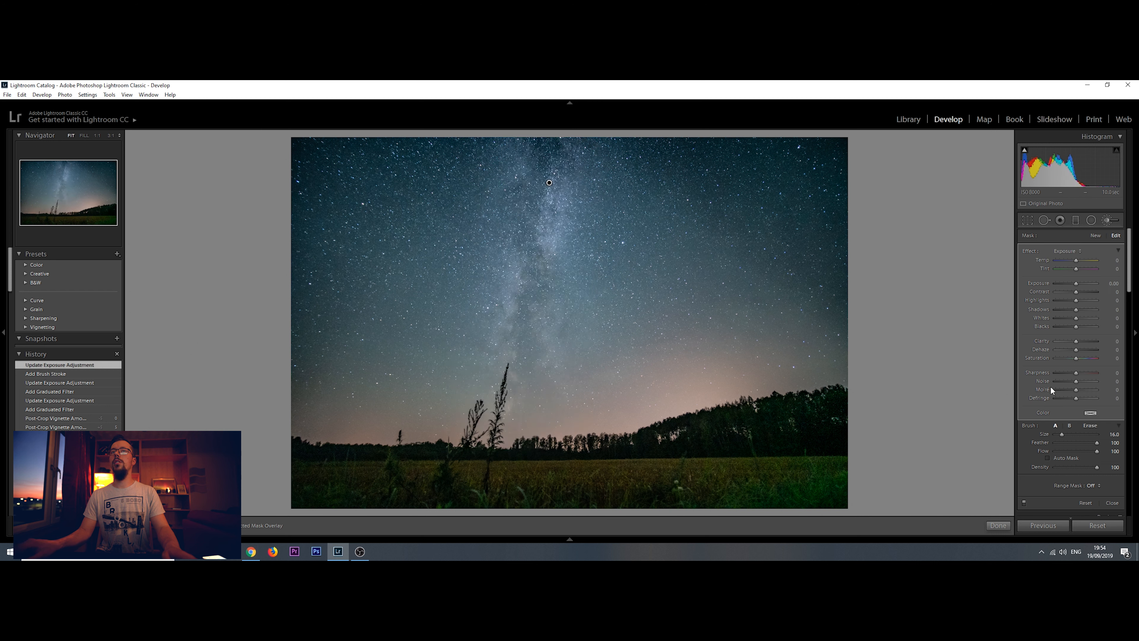
# Set the Milky Way mask's Highlights to 4, Whites to 13, Dehaze to 11 and Clarity to 50, and extend its painted area near the horizon
pyautogui.click(1077, 300)
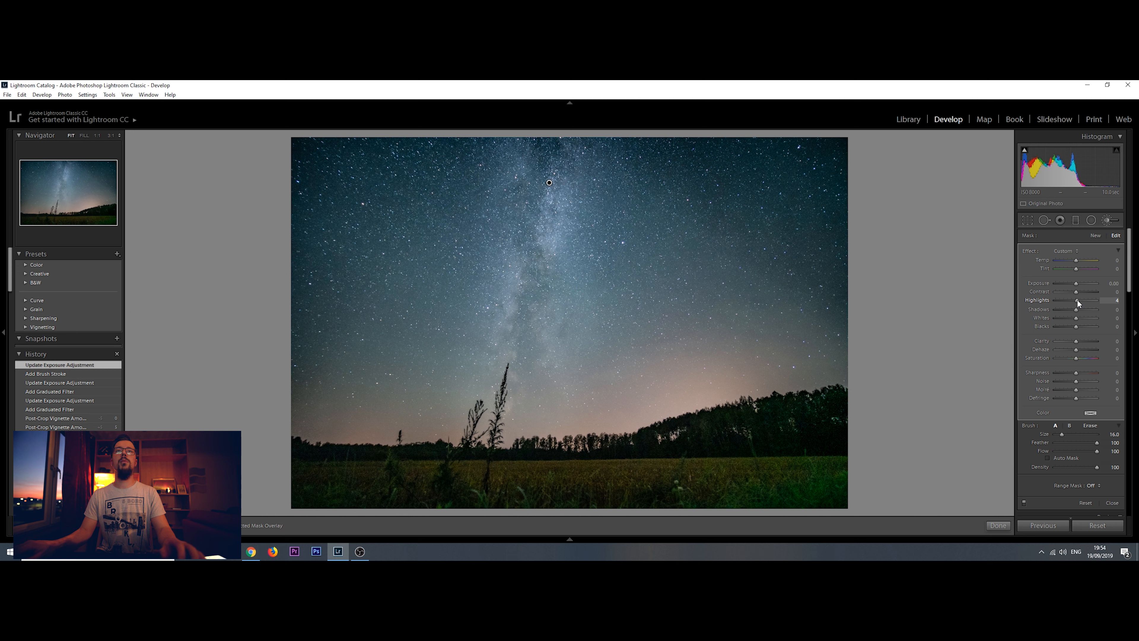
pyautogui.moveTo(1077, 317); pyautogui.dragTo(1079, 349)
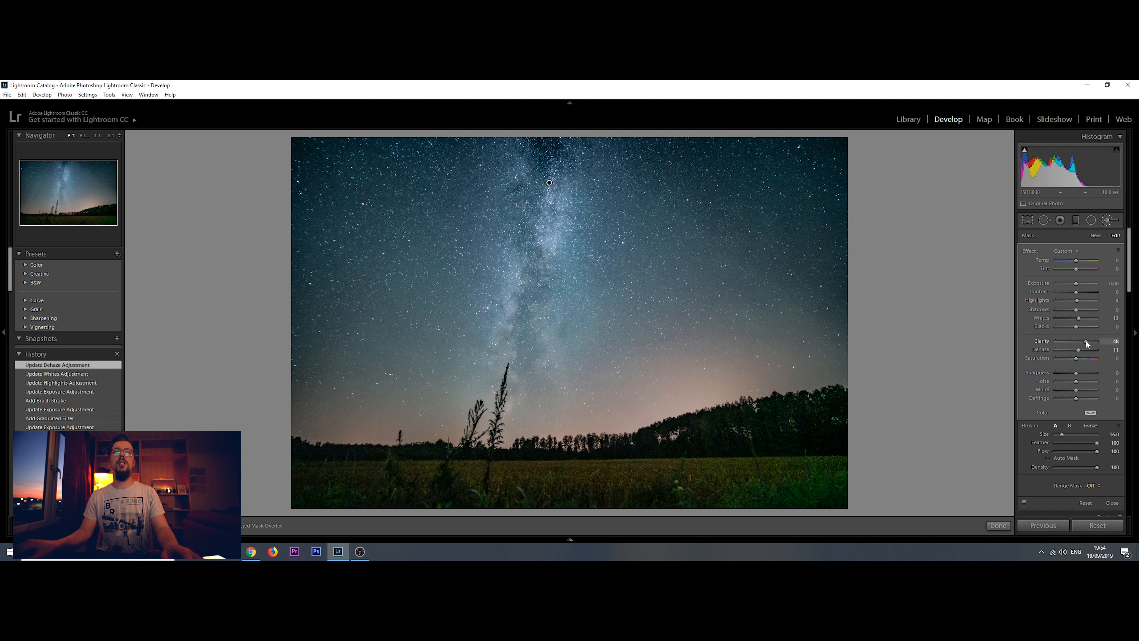
pyautogui.moveTo(1087, 344); pyautogui.dragTo(1087, 343)
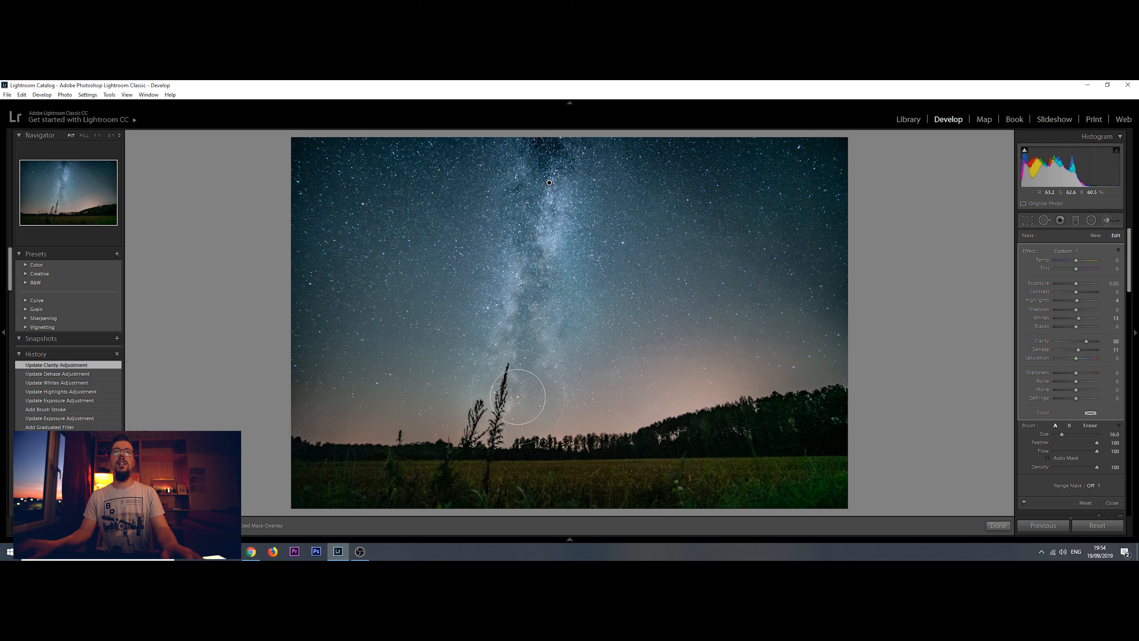
pyautogui.moveTo(504, 415); pyautogui.dragTo(581, 432)
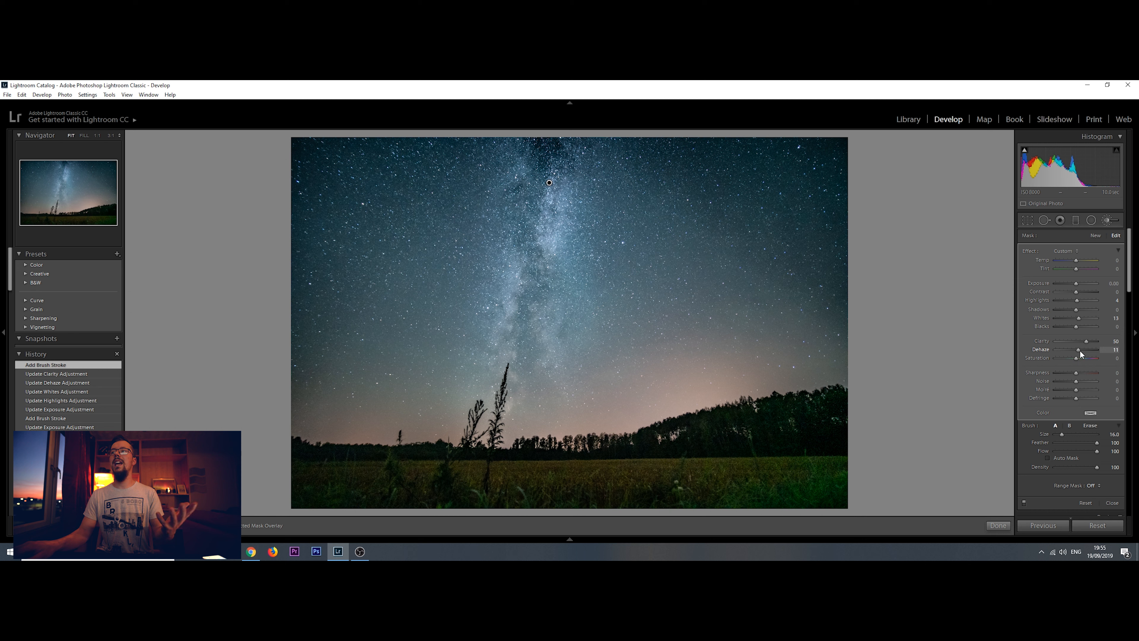
# Test strong and zero Dehaze on the Milky Way mask, settle on 13, and set its Saturation to -9
pyautogui.moveTo(1079, 350); pyautogui.dragTo(1096, 350)
pyautogui.doubleClick(1093, 350)
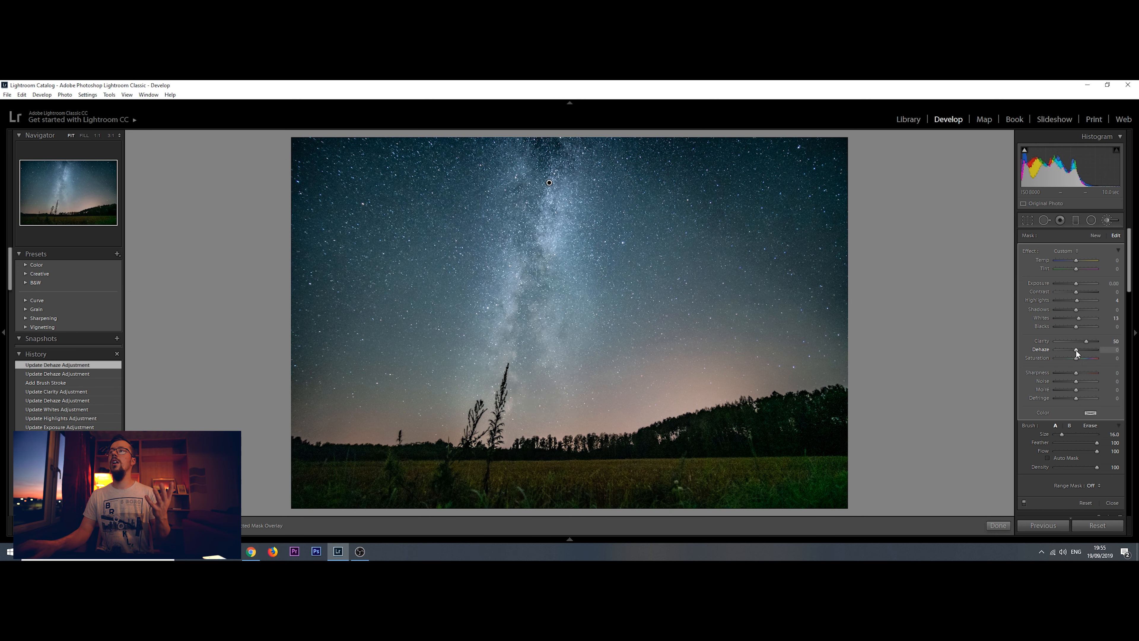
pyautogui.moveTo(1076, 349); pyautogui.dragTo(1079, 351)
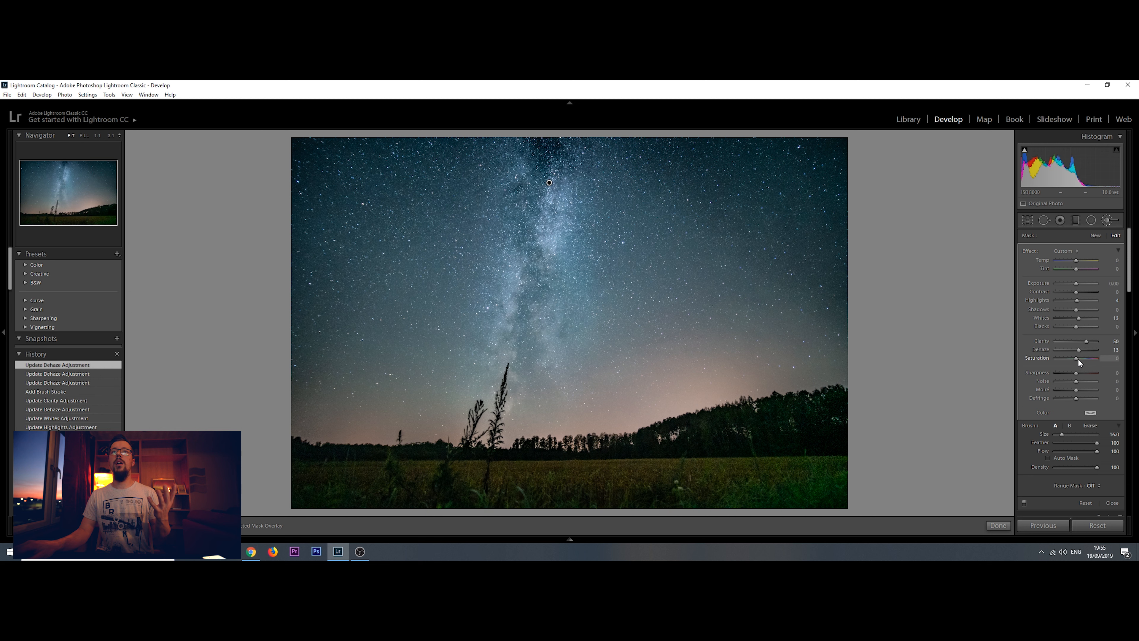
pyautogui.moveTo(1075, 358); pyautogui.dragTo(1074, 358)
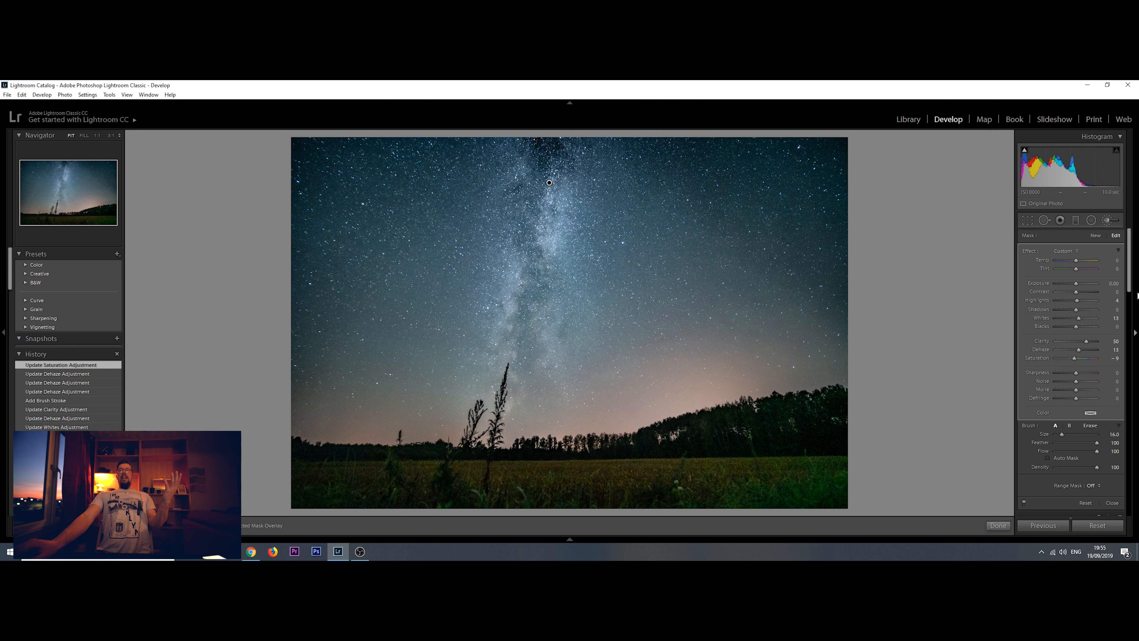
pyautogui.scroll(-6, 1128, 294)
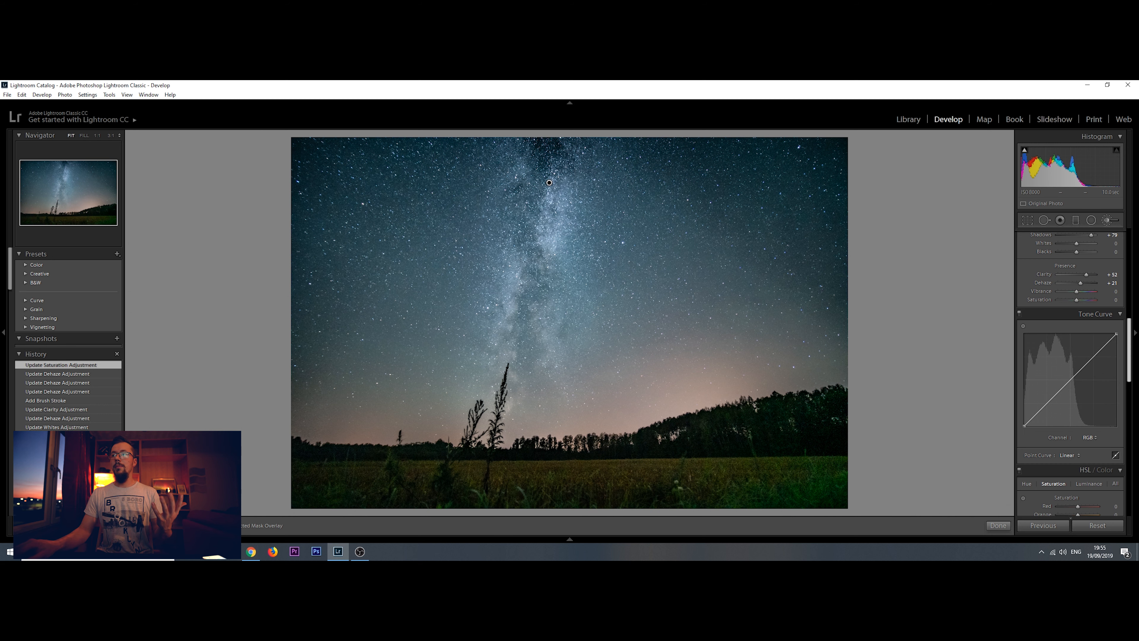
pyautogui.scroll(-6, 1071, 373)
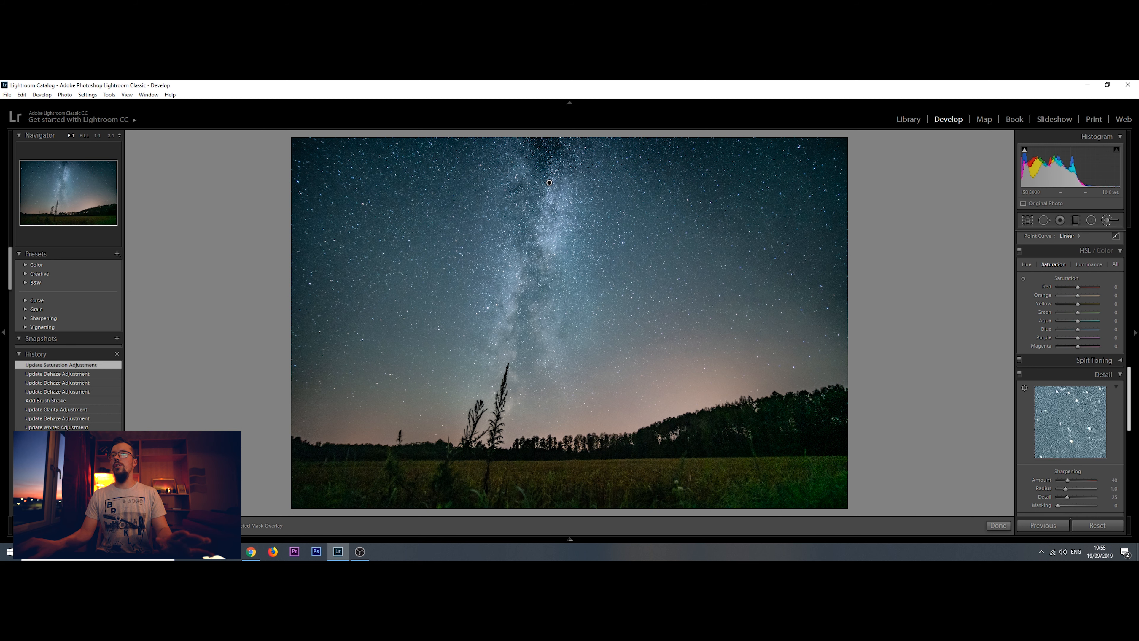
pyautogui.scroll(12, 1072, 372)
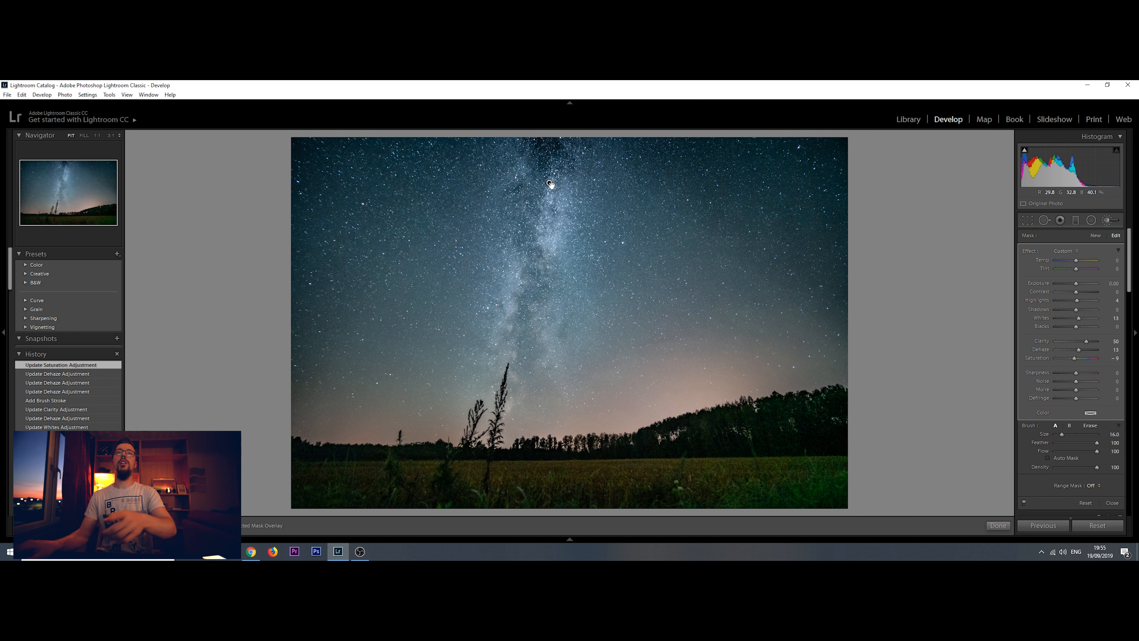
# Refine the Milky Way mask by erasing part of its upper end, painting further strokes and moving the brush pin higher up
pyautogui.moveTo(549, 184)
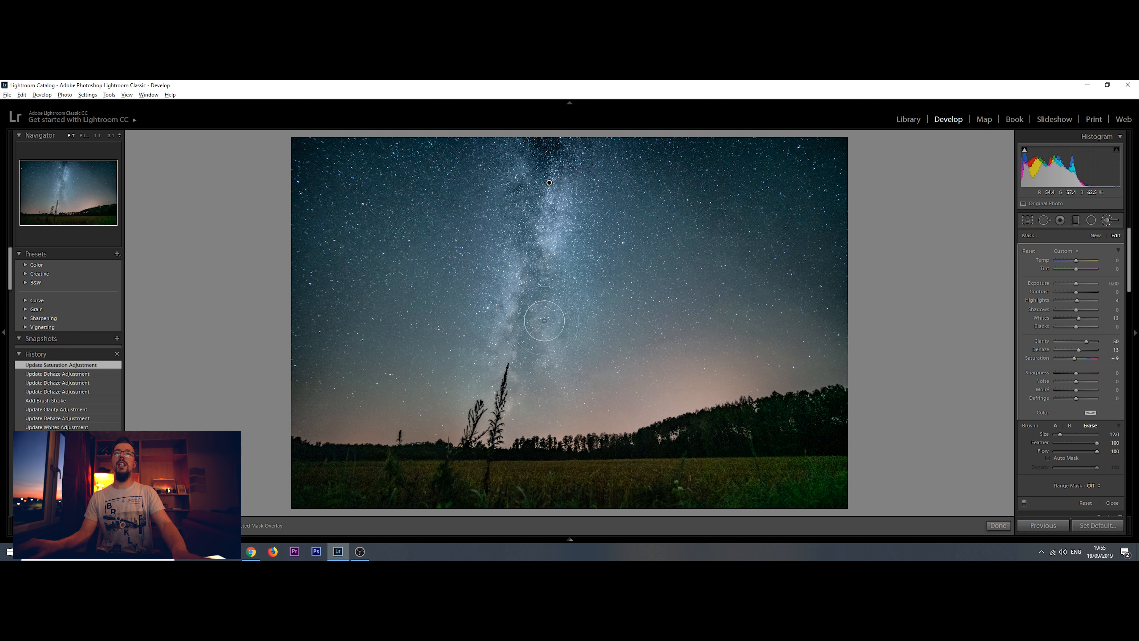
pyautogui.press('alt')
pyautogui.moveTo(551, 143)
pyautogui.mouseDown()
pyautogui.moveTo(534, 144)
pyautogui.moveTo(558, 142)
pyautogui.moveTo(539, 160)
pyautogui.mouseUp()
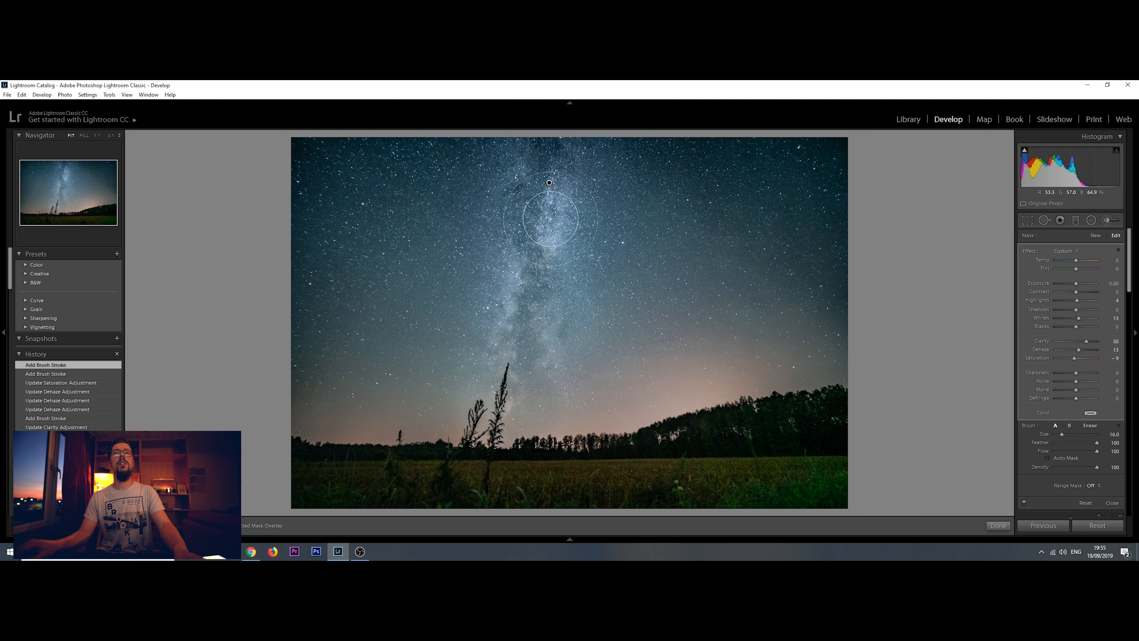
pyautogui.scroll(-2, 549, 219)
pyautogui.moveTo(548, 215); pyautogui.dragTo(549, 165)
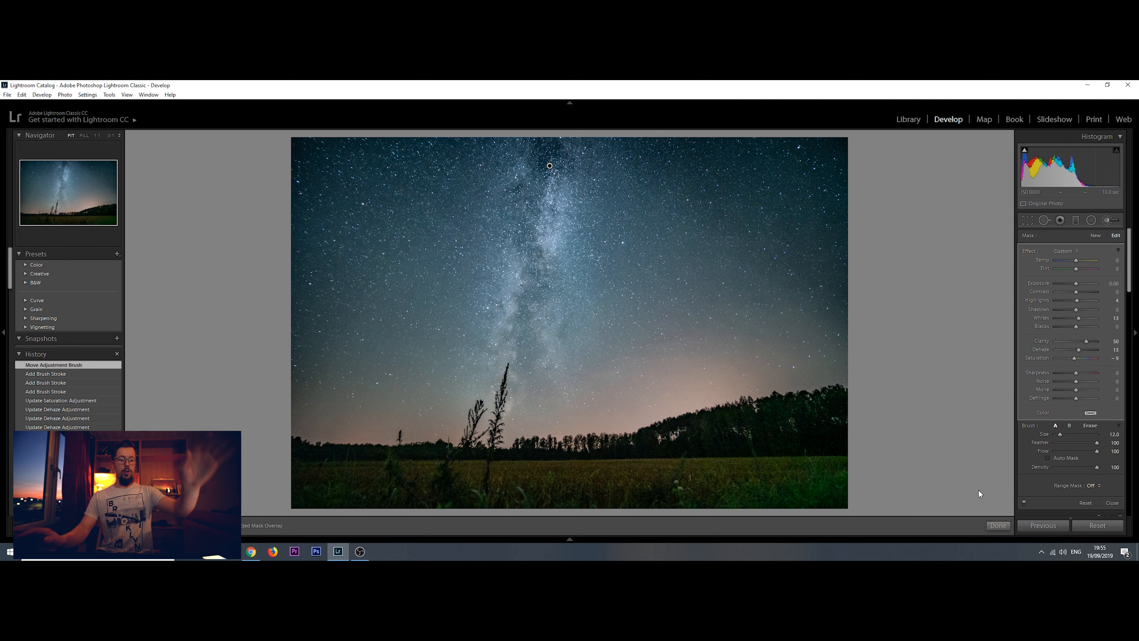
# Compare the photo before and after side by side with the presets and history area hidden, and return to the single view
pyautogui.press('y')
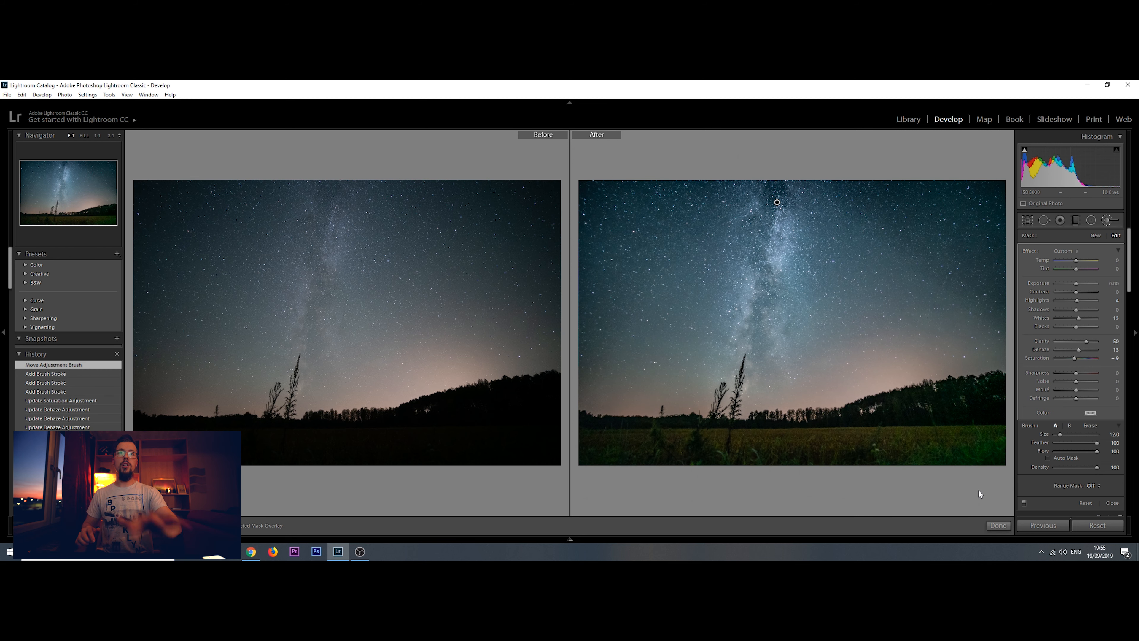
pyautogui.click(2, 330)
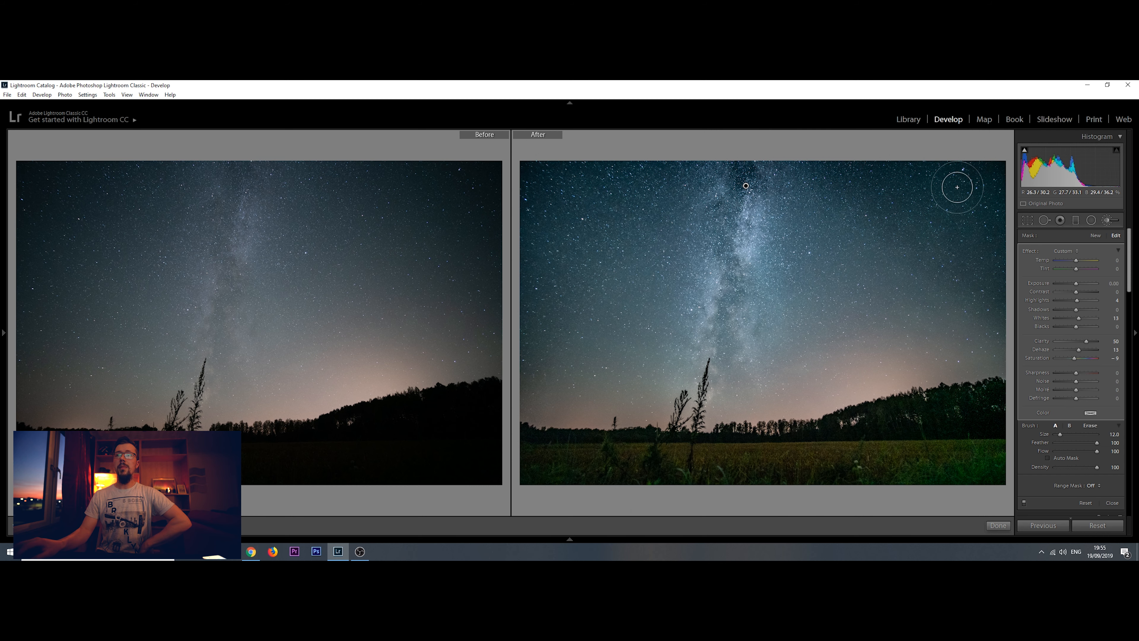
pyautogui.press('y')
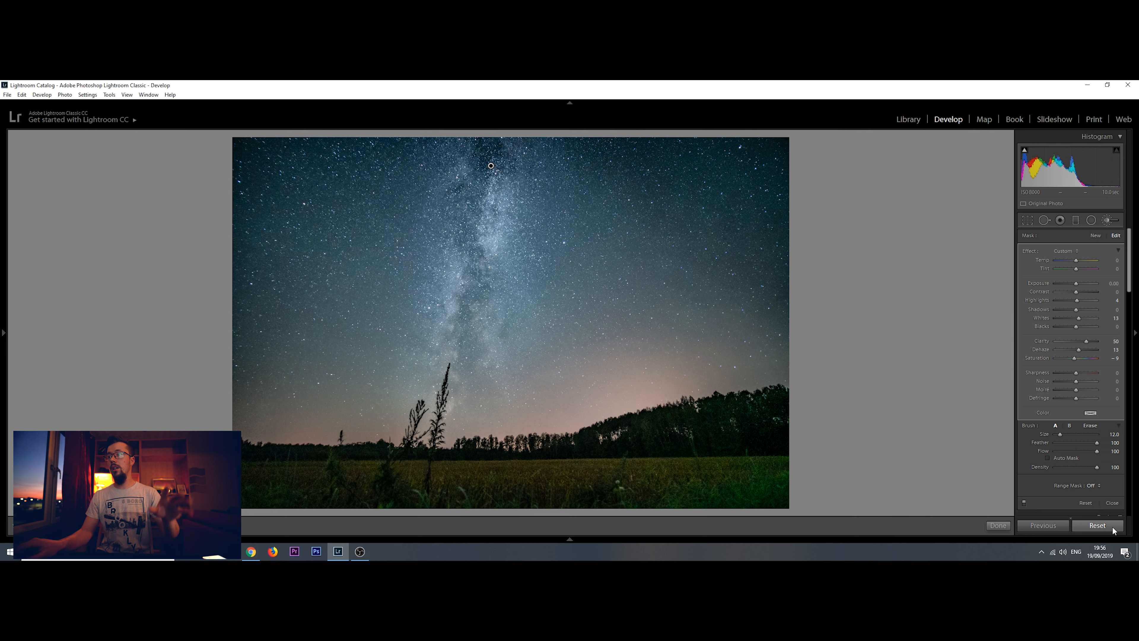
# Reset all edits and set Blacks to -14, Shadows to -21 and Clarity to 71, keeping Dehaze at 0 after testing it
pyautogui.click(1097, 526)
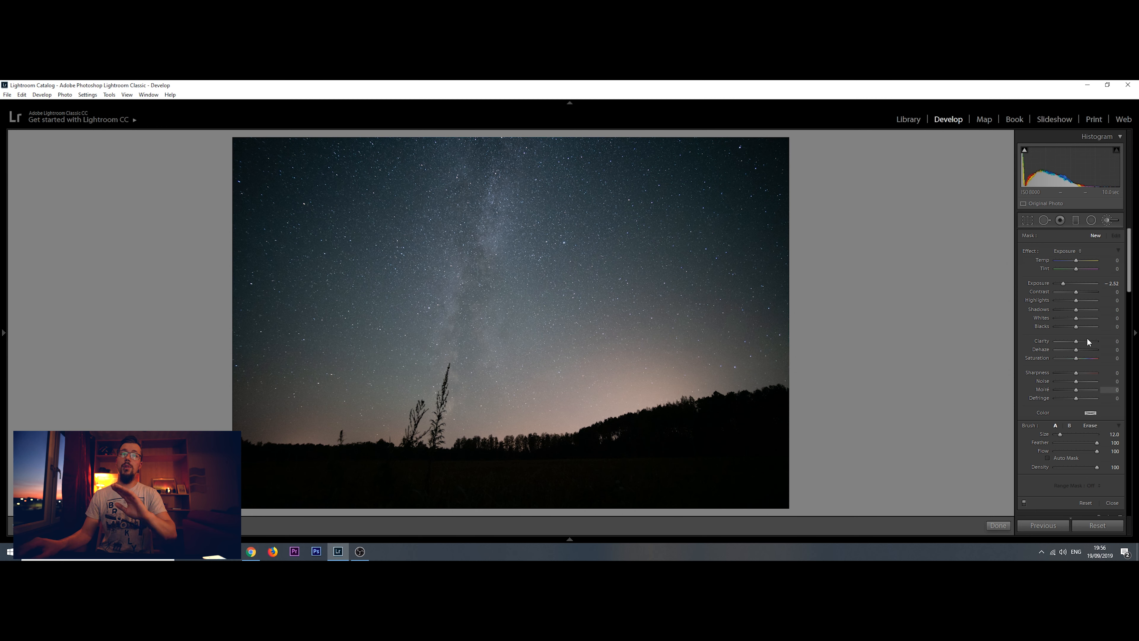
pyautogui.press('k')
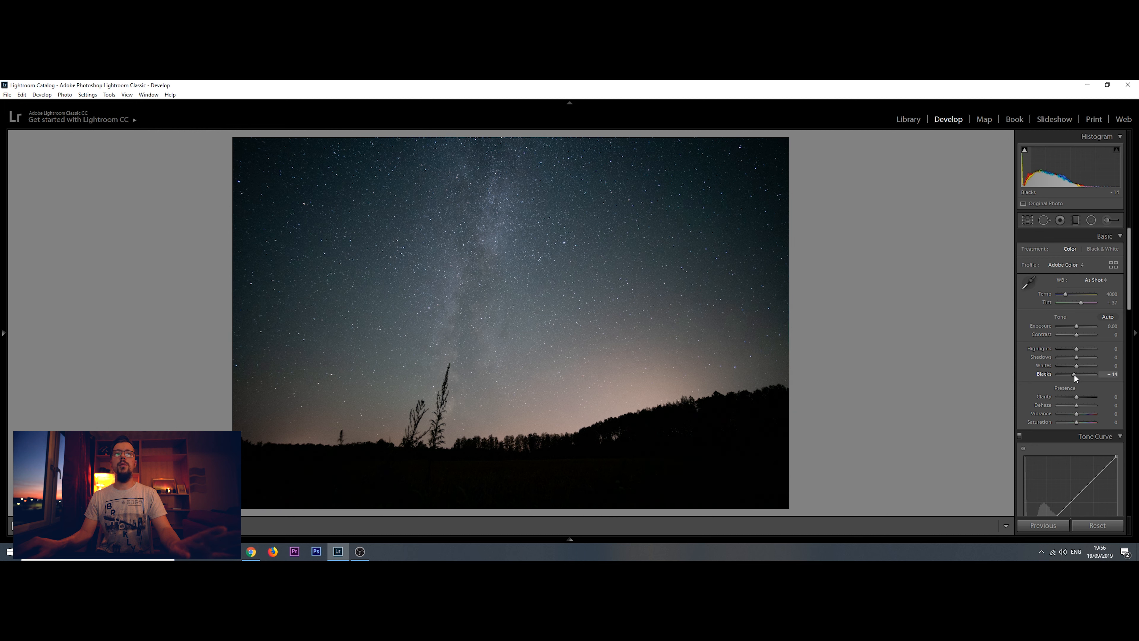
pyautogui.moveTo(1076, 357); pyautogui.dragTo(1071, 356)
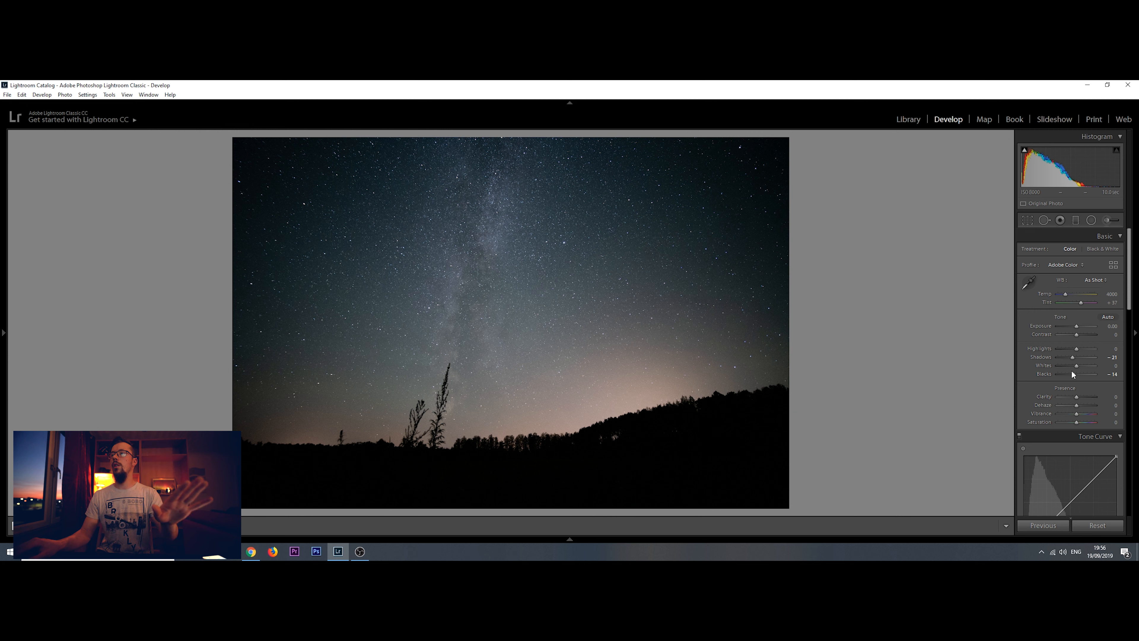
pyautogui.moveTo(1076, 396); pyautogui.dragTo(1090, 397)
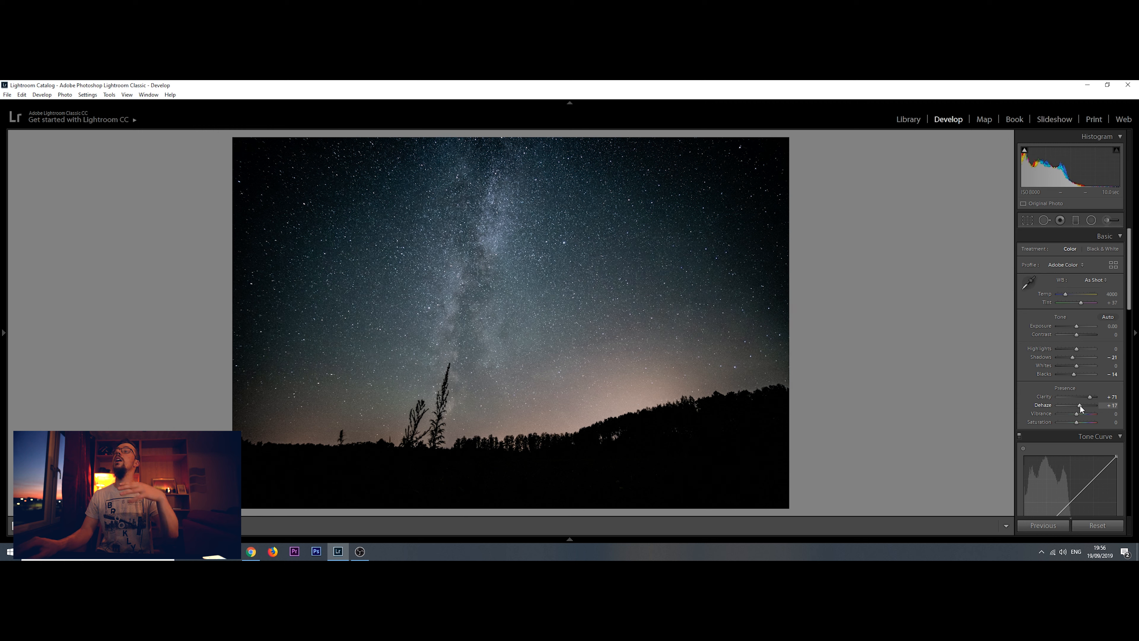
pyautogui.doubleClick(1043, 406)
# Add a diagonal graduated filter over the sky's upper-right corner with Exposure at 1.65
pyautogui.click(1076, 220)
pyautogui.moveTo(801, 140); pyautogui.dragTo(677, 273)
pyautogui.moveTo(1076, 284); pyautogui.dragTo(1078, 286)
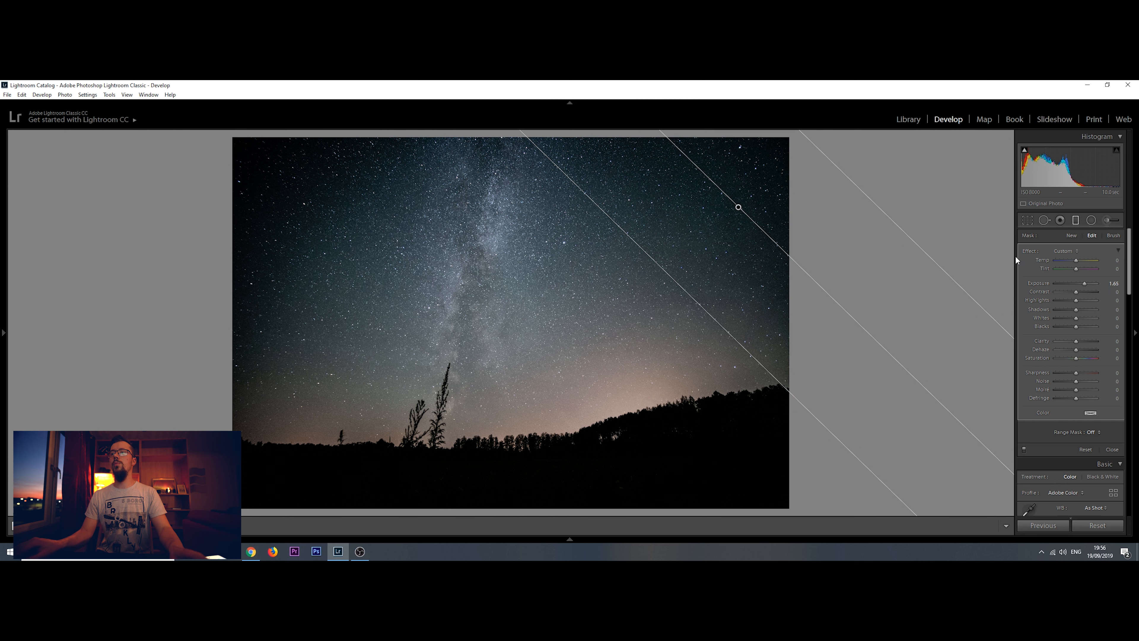
pyautogui.press('m')
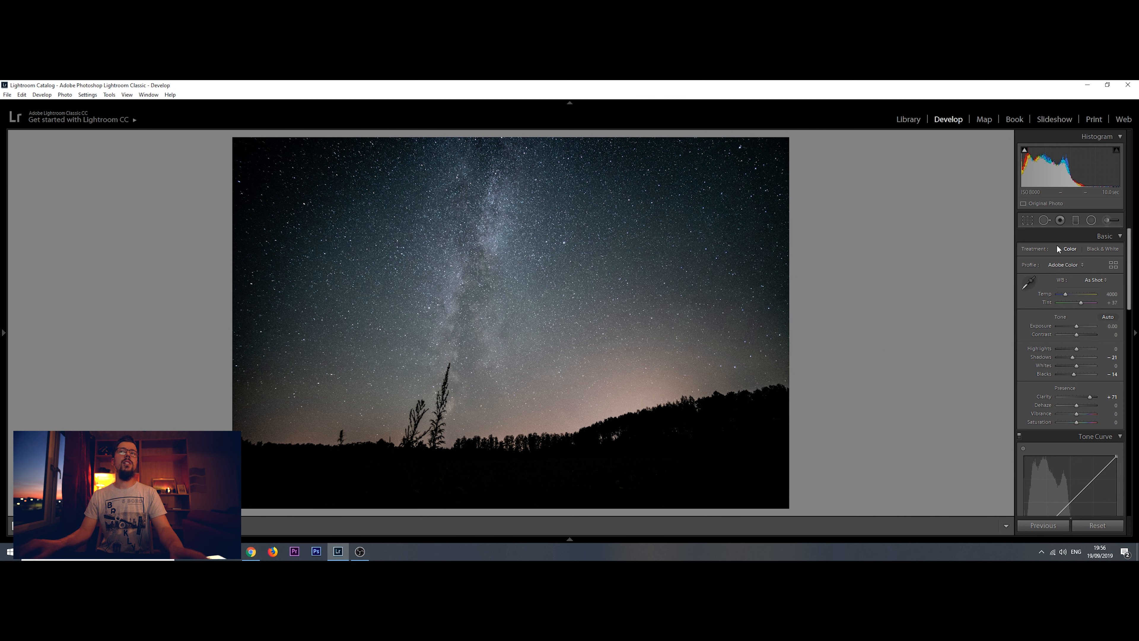
# Add a second diagonal graduated filter over the sky's upper-left corner, also with Exposure 1.65
pyautogui.click(1076, 220)
pyautogui.moveTo(214, 131); pyautogui.dragTo(395, 285)
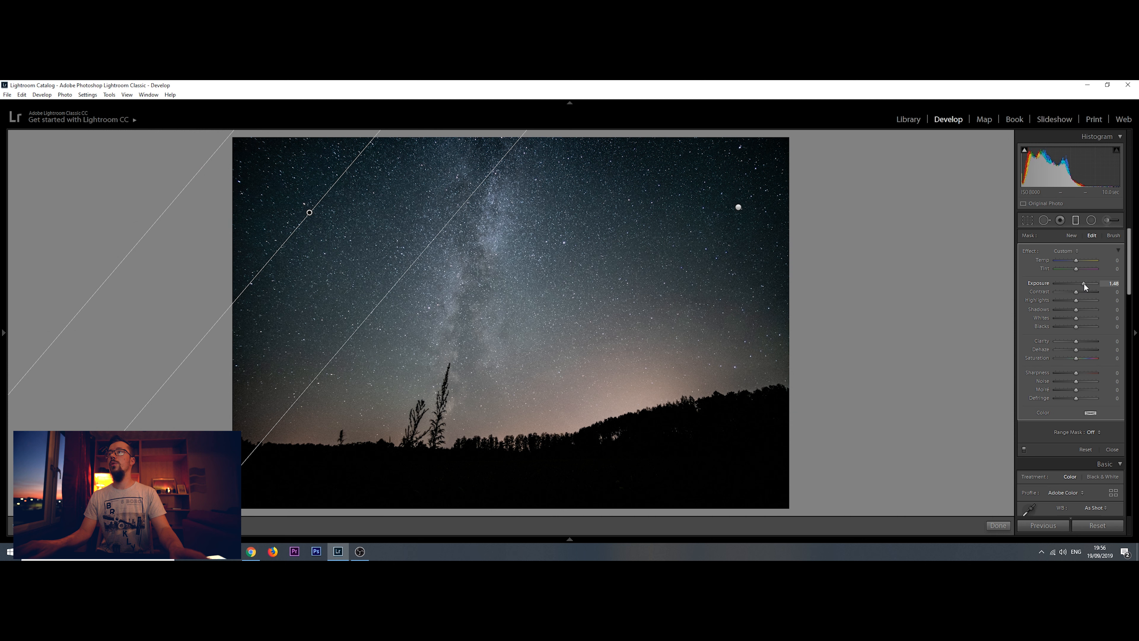
pyautogui.click(998, 525)
# Paint a size 12 adjustment brush mask along the Milky Way, using a temporarily lowered Exposure as a guide, and reset Exposure to 0
pyautogui.click(1109, 220)
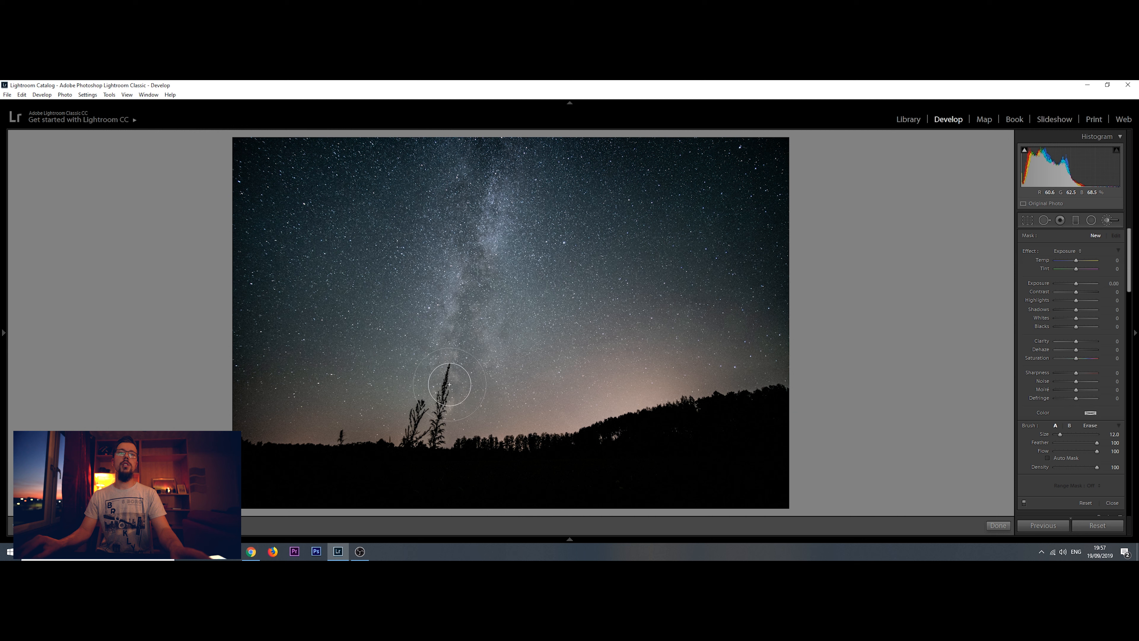
pyautogui.press('alt')
pyautogui.moveTo(483, 194); pyautogui.dragTo(475, 385)
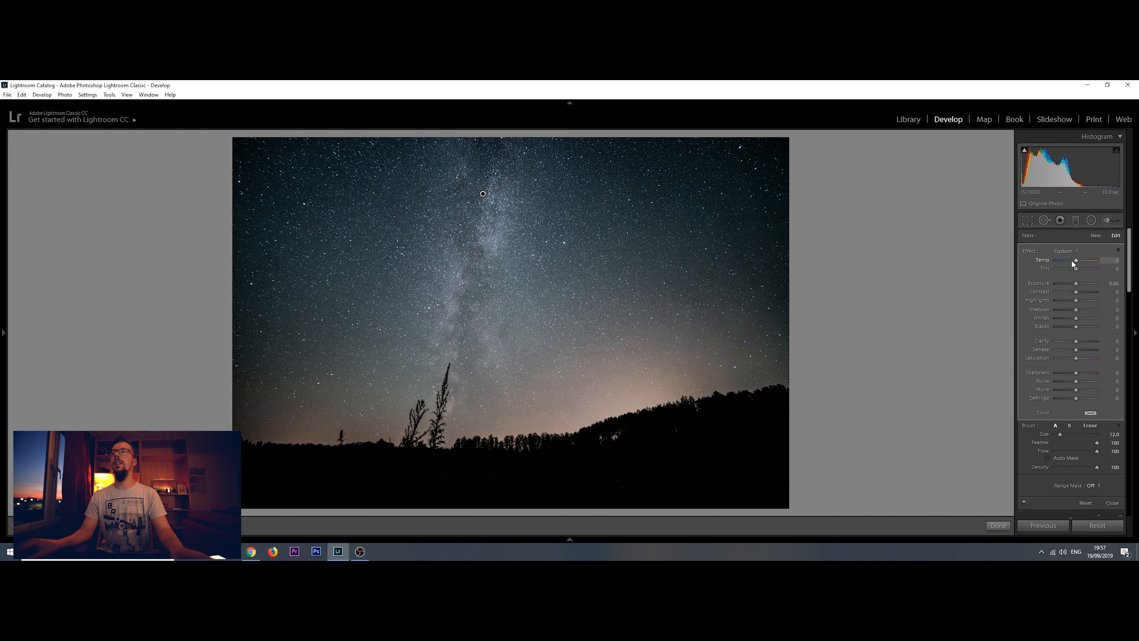
pyautogui.moveTo(1076, 288); pyautogui.dragTo(1070, 289)
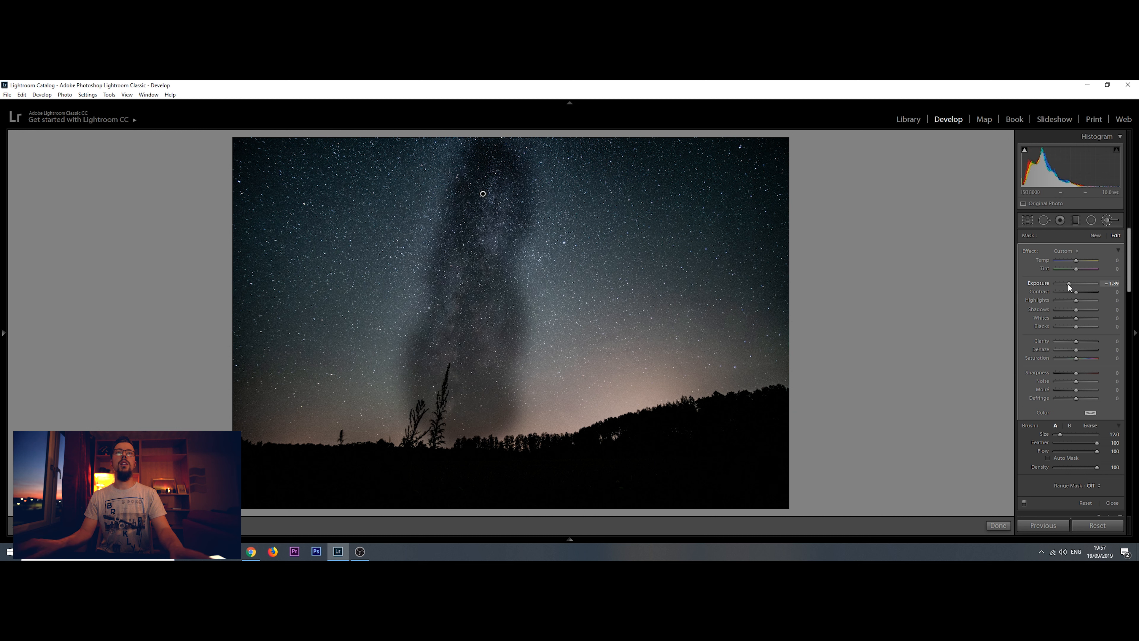
pyautogui.moveTo(488, 229)
pyautogui.mouseDown()
pyautogui.moveTo(519, 276)
pyautogui.moveTo(503, 159)
pyautogui.moveTo(479, 153)
pyautogui.moveTo(505, 253)
pyautogui.moveTo(467, 378)
pyautogui.mouseUp()
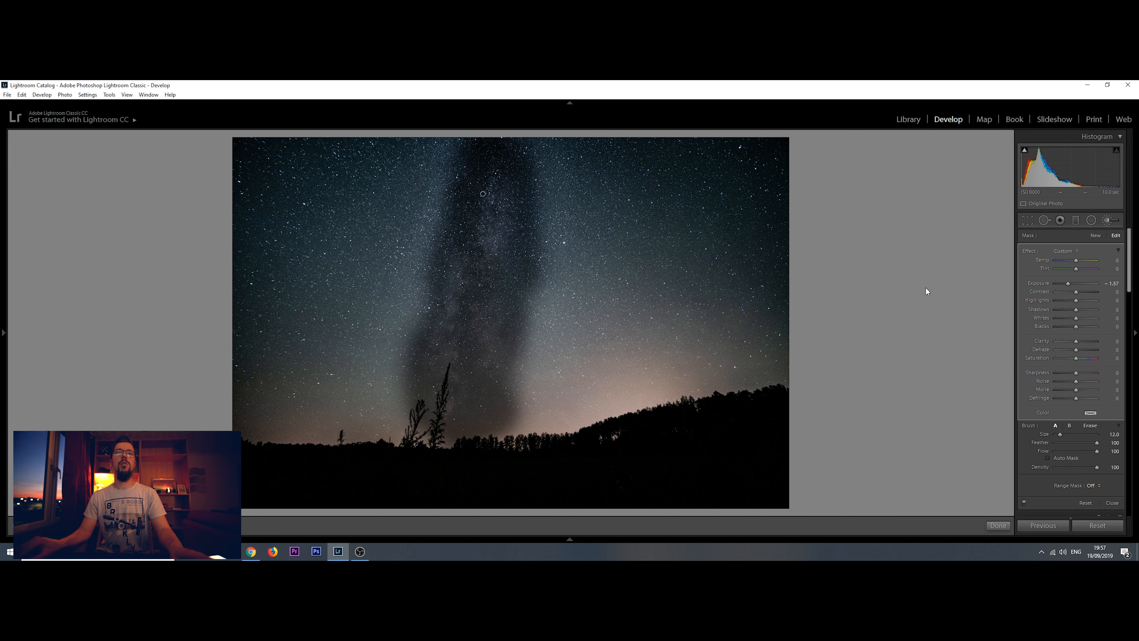
pyautogui.doubleClick(1042, 283)
# Set the Milky Way mask's Clarity to 20, Highlights, Contrast and Dehaze to 11 each and Saturation to -7, and finish the brush edit
pyautogui.moveTo(1076, 341); pyautogui.dragTo(1081, 341)
pyautogui.moveTo(1076, 300)
pyautogui.mouseDown()
pyautogui.moveTo(1086, 299)
pyautogui.moveTo(1043, 302)
pyautogui.moveTo(1077, 300)
pyautogui.mouseUp()
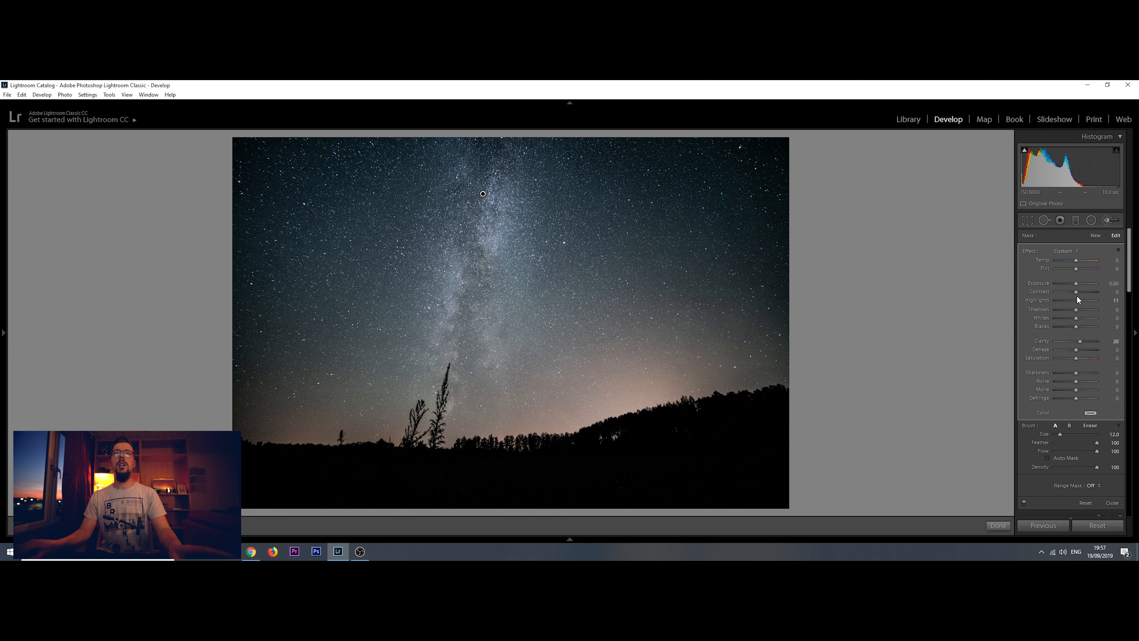
pyautogui.moveTo(1078, 294); pyautogui.dragTo(1080, 294)
pyautogui.moveTo(1082, 351); pyautogui.dragTo(1077, 348)
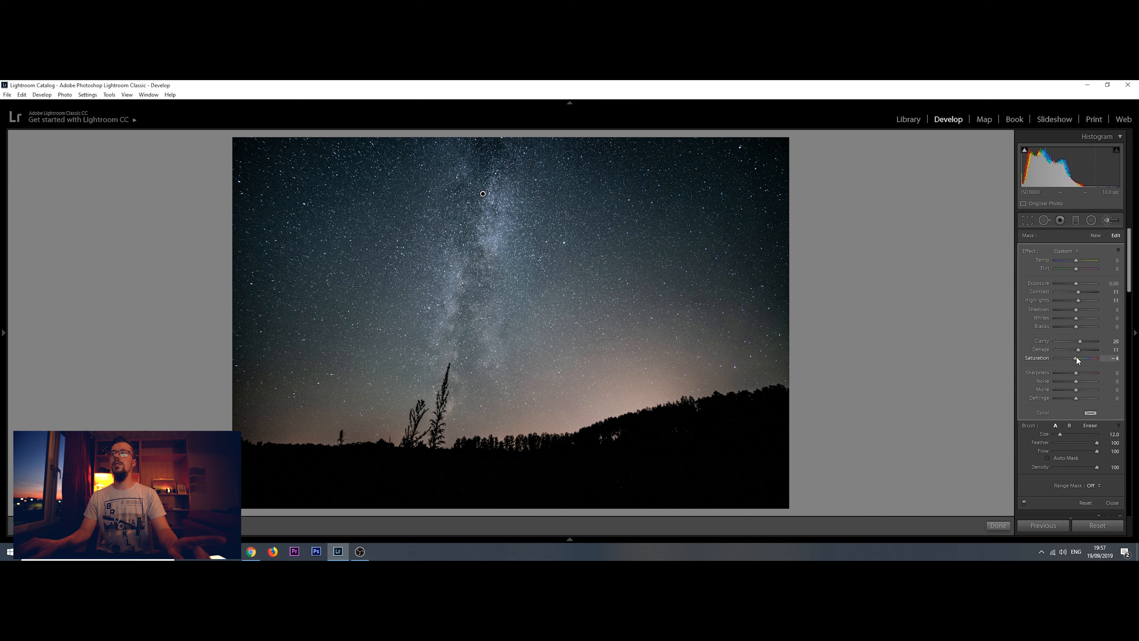
pyautogui.write('-7')
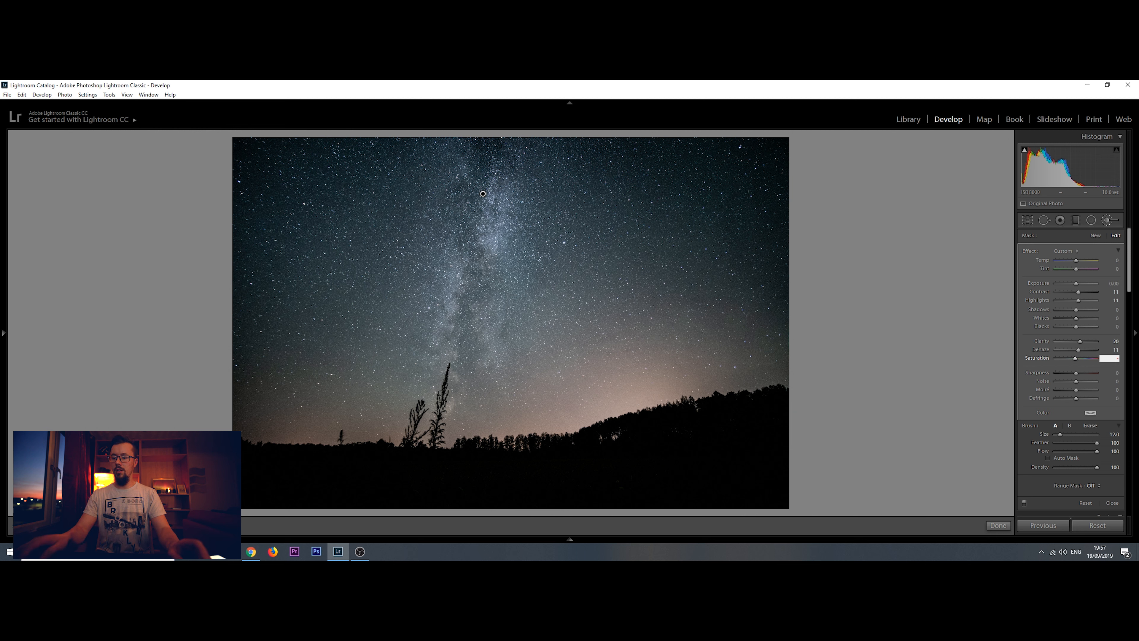
pyautogui.click(998, 526)
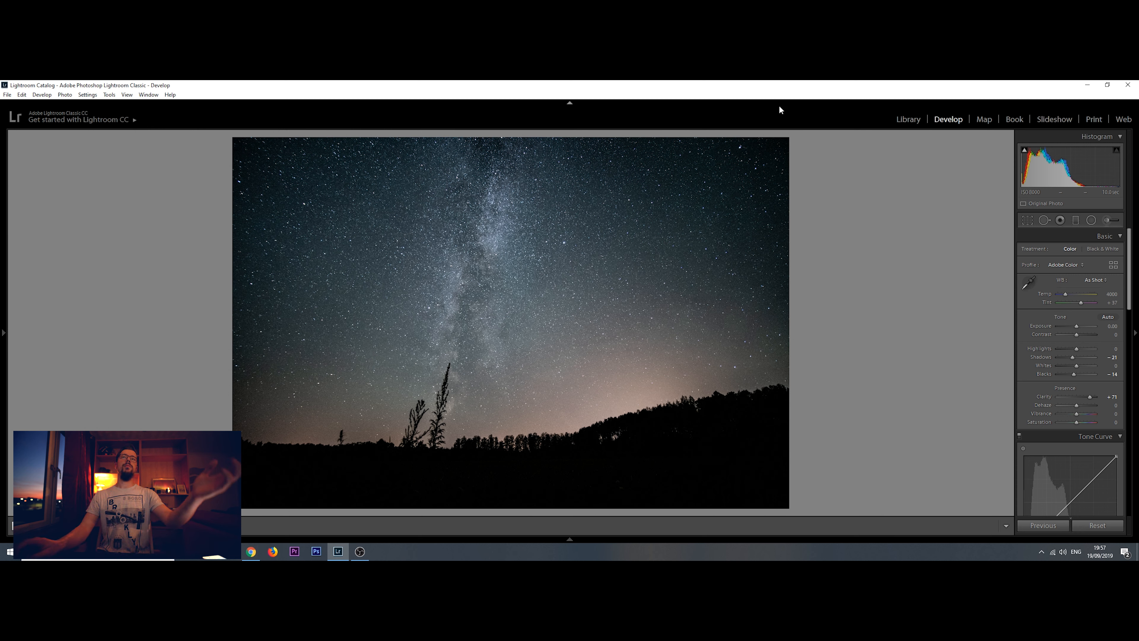
# Set the photo's Luminance noise reduction to 18
pyautogui.moveTo(1129, 289); pyautogui.dragTo(1129, 389)
pyautogui.scroll(-3, 1055, 398)
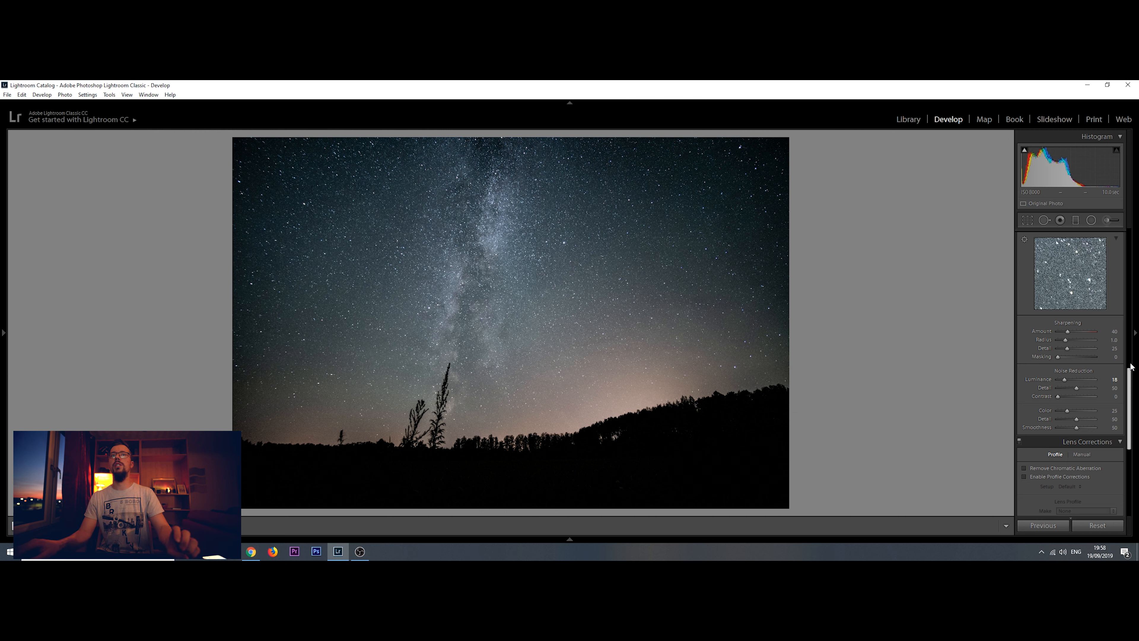
# Raise the photo's Vibrance to 26 and show the before and after versions side by side
pyautogui.moveTo(1130, 385); pyautogui.dragTo(1137, 257)
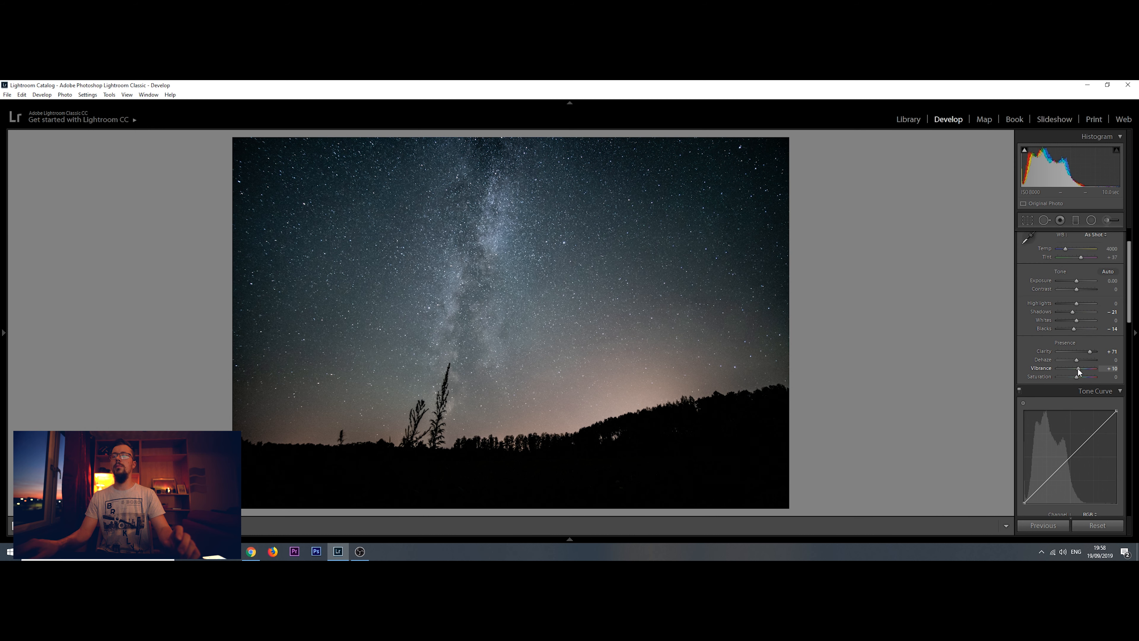
pyautogui.moveTo(1078, 367); pyautogui.dragTo(1080, 367)
pyautogui.press('y')
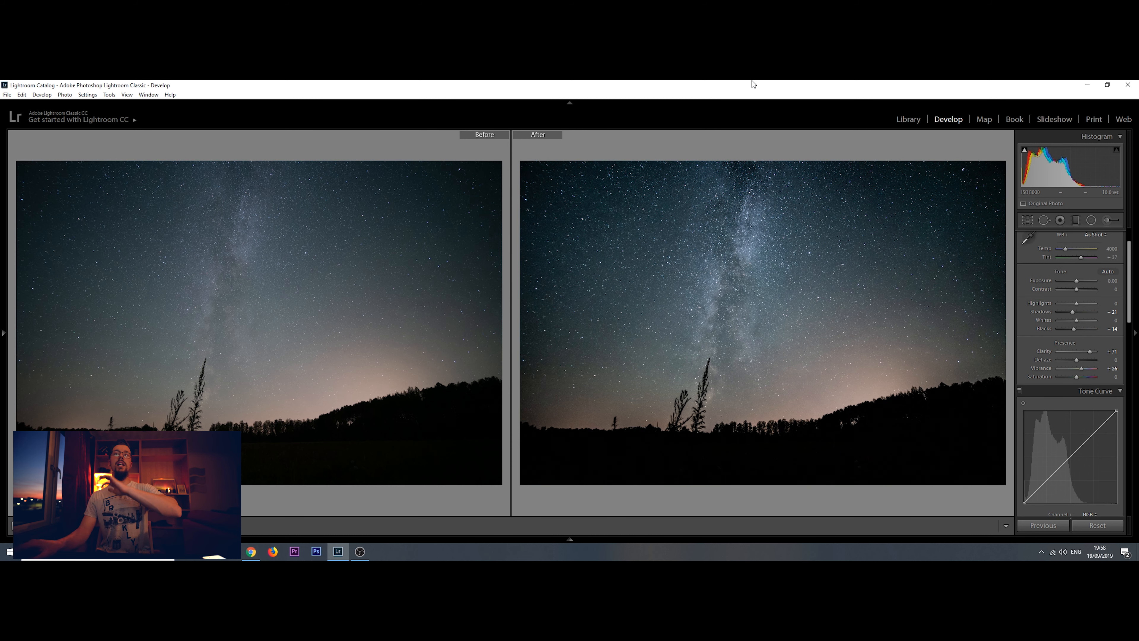